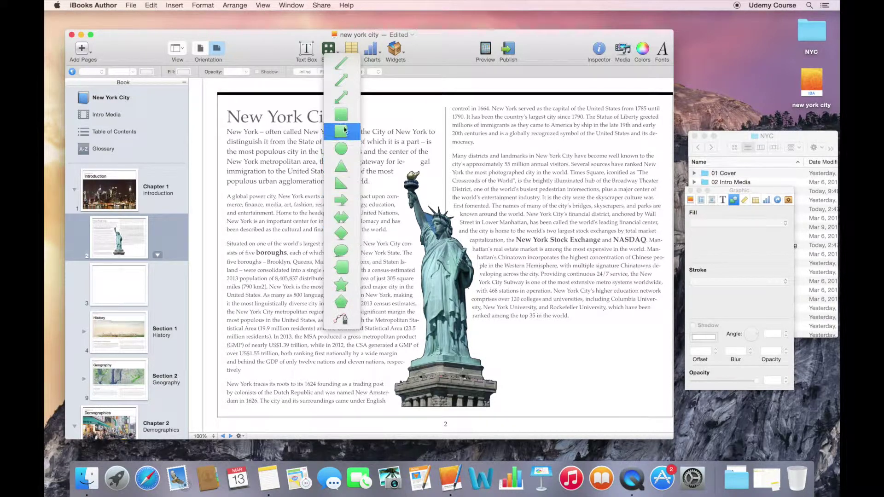
Insert a plain straight line on the blank page 3.
{"action": "left_click", "coordinate": [128, 281]}
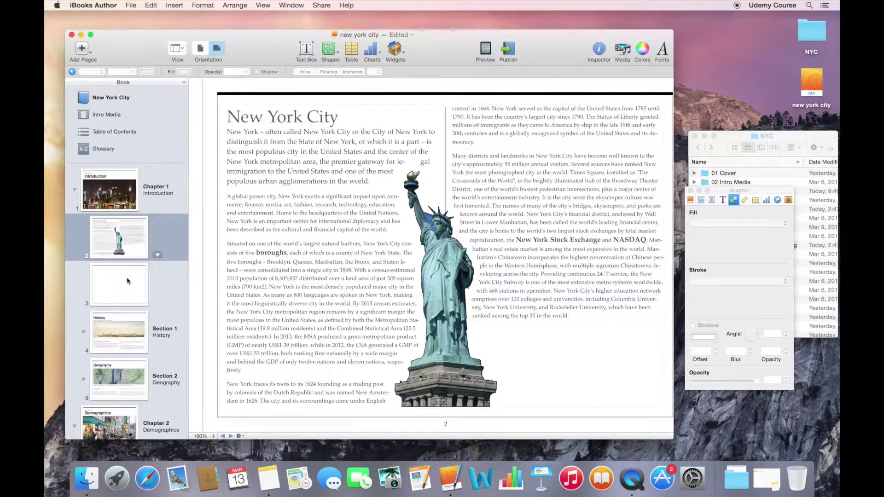
{"action": "left_click", "coordinate": [128, 280]}
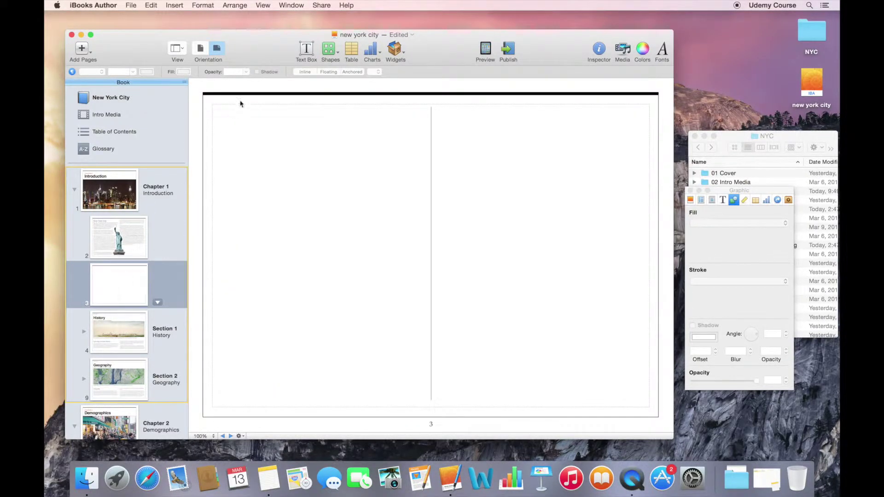
{"action": "left_click", "coordinate": [337, 51]}
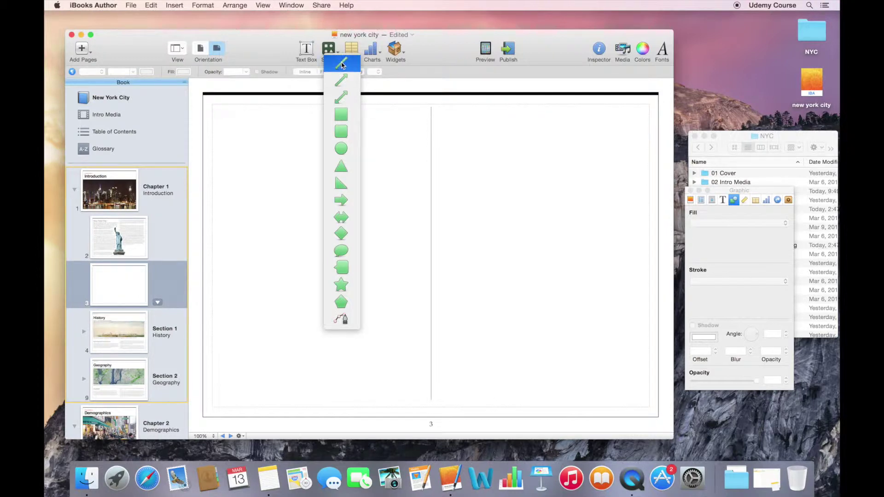
{"action": "left_click", "coordinate": [341, 64]}
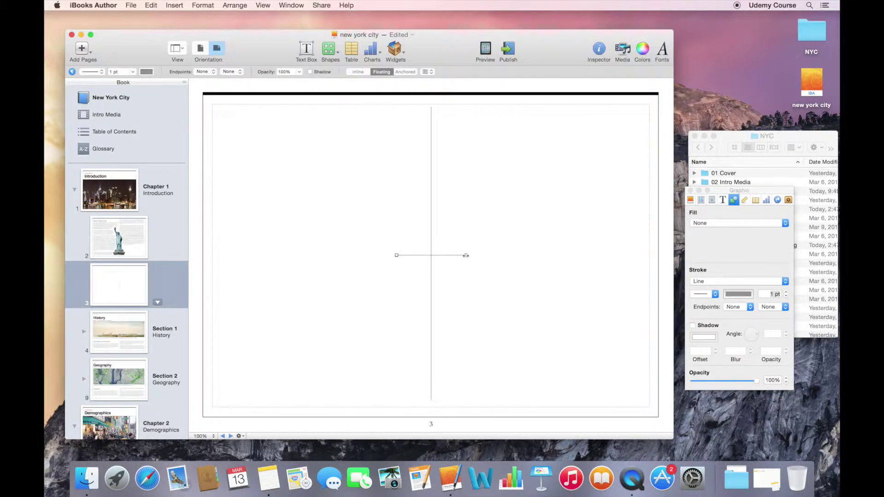
Rotate and stretch the line to 90° and about 232 pt long, and place it in page 3's left column.
{"action": "left_click_drag", "start_coordinate": [465, 255], "coordinate": [499, 173]}
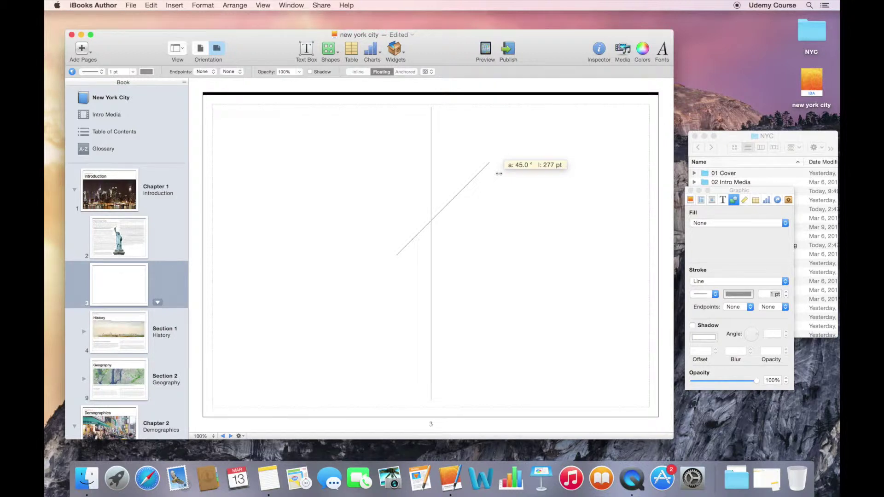
{"action": "mouse_move", "coordinate": [498, 174]}
{"action": "left_mouse_down"}
{"action": "mouse_move", "coordinate": [514, 210]}
{"action": "mouse_move", "coordinate": [497, 179]}
{"action": "left_mouse_up"}
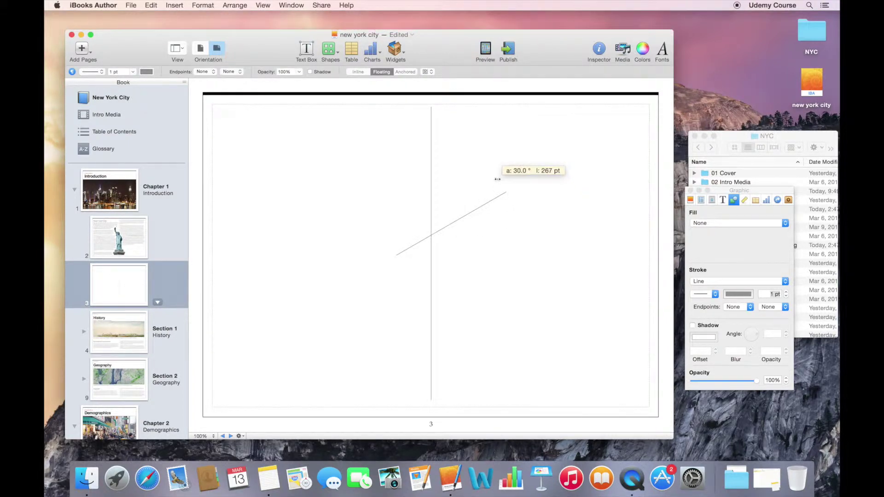
{"action": "left_click_drag", "start_coordinate": [497, 179], "coordinate": [396, 146]}
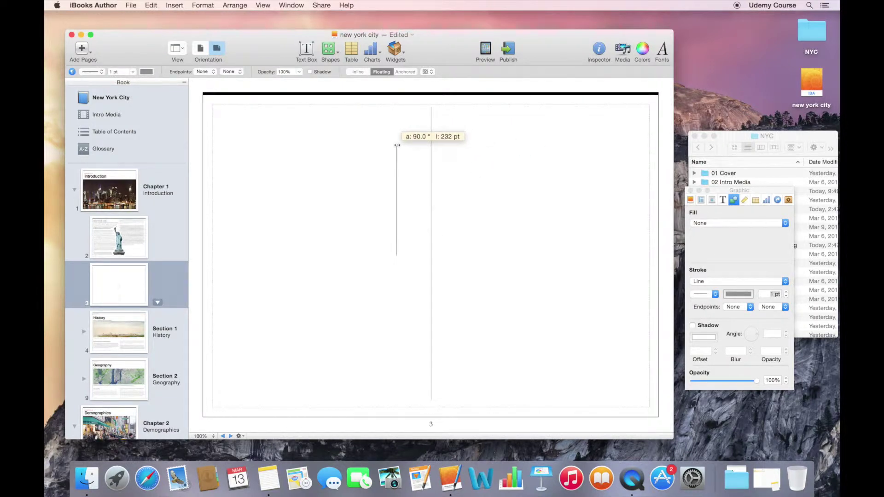
{"action": "left_click_drag", "start_coordinate": [396, 145], "coordinate": [397, 145]}
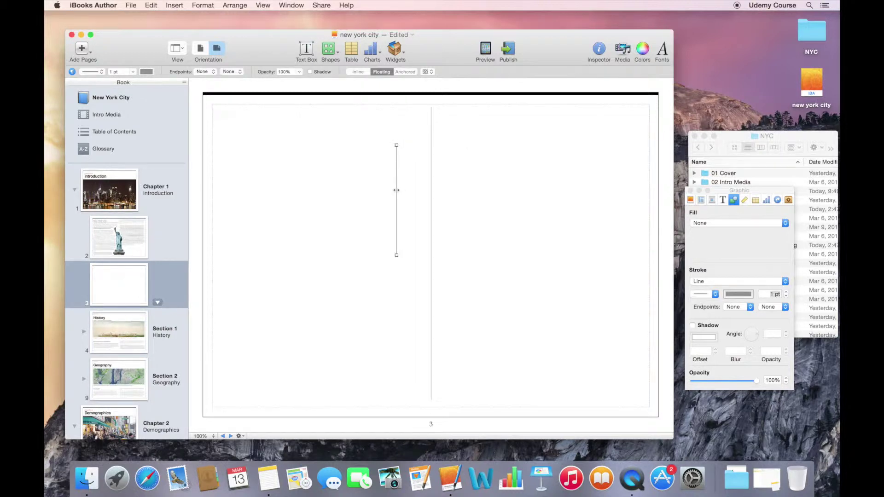
{"action": "left_click_drag", "start_coordinate": [397, 195], "coordinate": [350, 207]}
Change the vertical line's stroke style to dotted, moving the inspector window up.
{"action": "left_click_drag", "start_coordinate": [728, 193], "coordinate": [724, 114]}
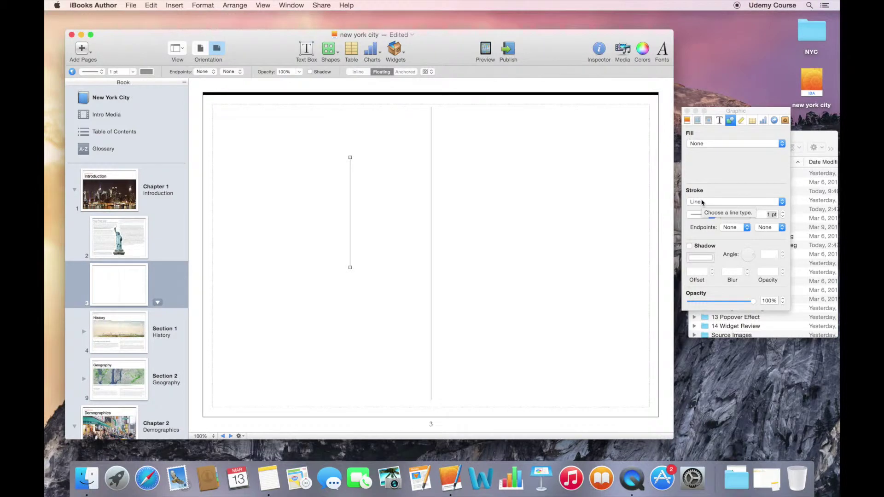
{"action": "left_click", "coordinate": [700, 216]}
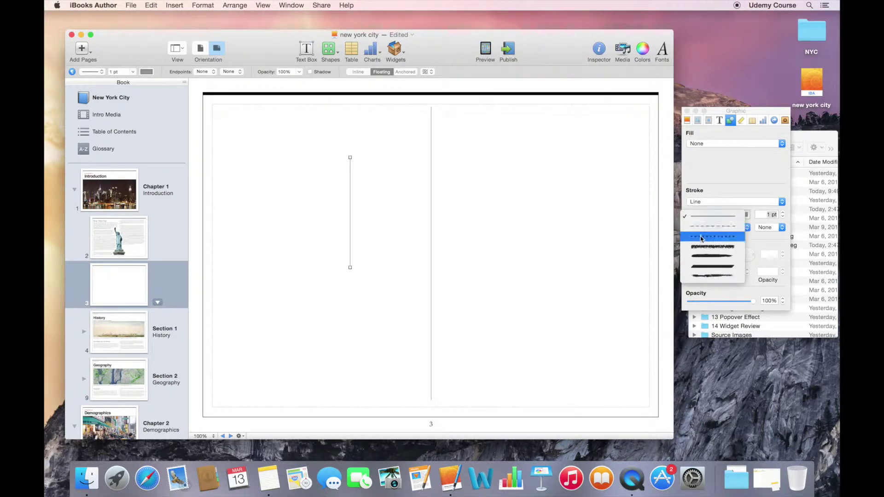
{"action": "left_click", "coordinate": [700, 237]}
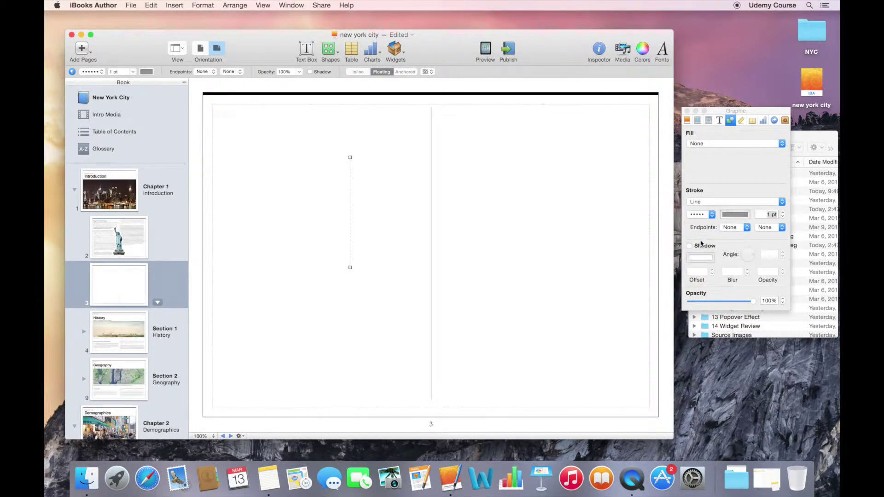
Colour the dotted line with the light teal sampled by eyedropper from the statue in the page 2 thumbnail.
{"action": "left_click", "coordinate": [735, 216]}
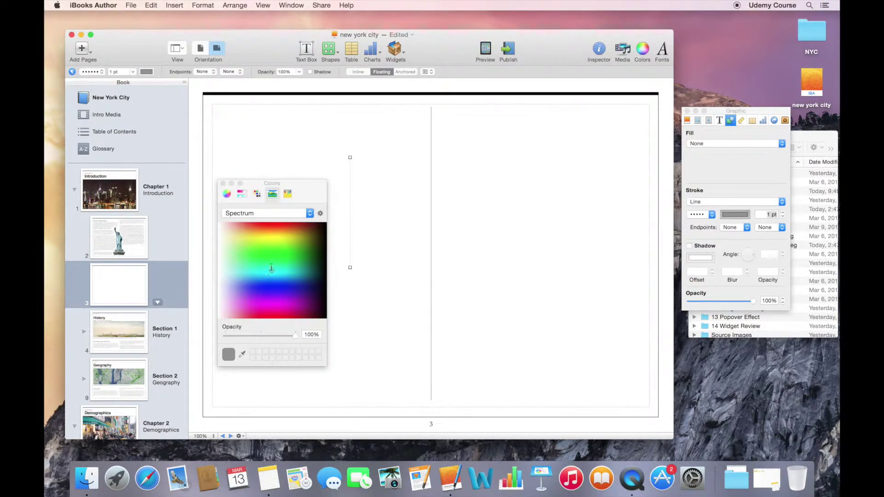
{"action": "left_click", "coordinate": [257, 194]}
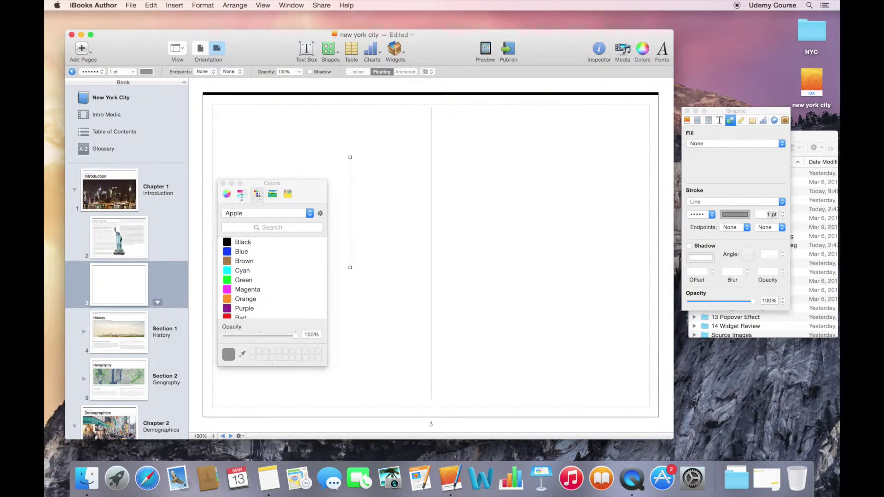
{"action": "left_click", "coordinate": [241, 195]}
{"action": "left_click", "coordinate": [244, 213]}
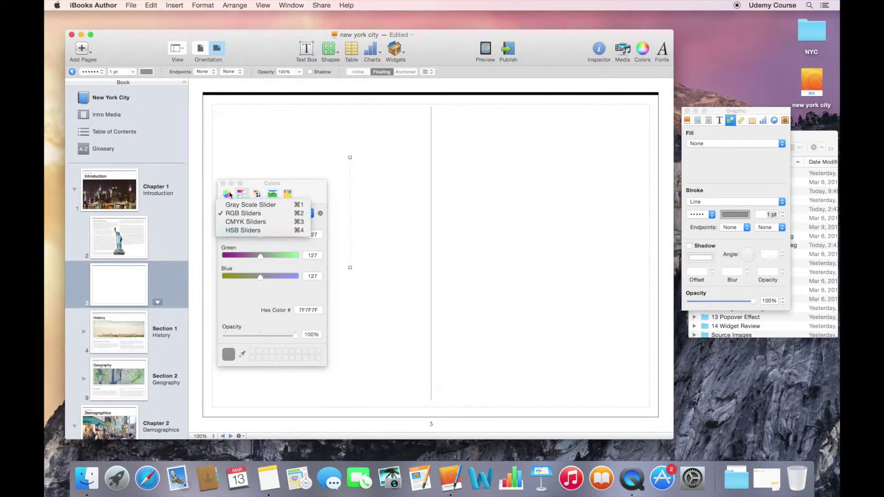
{"action": "left_click", "coordinate": [243, 355]}
{"action": "left_click", "coordinate": [243, 355]}
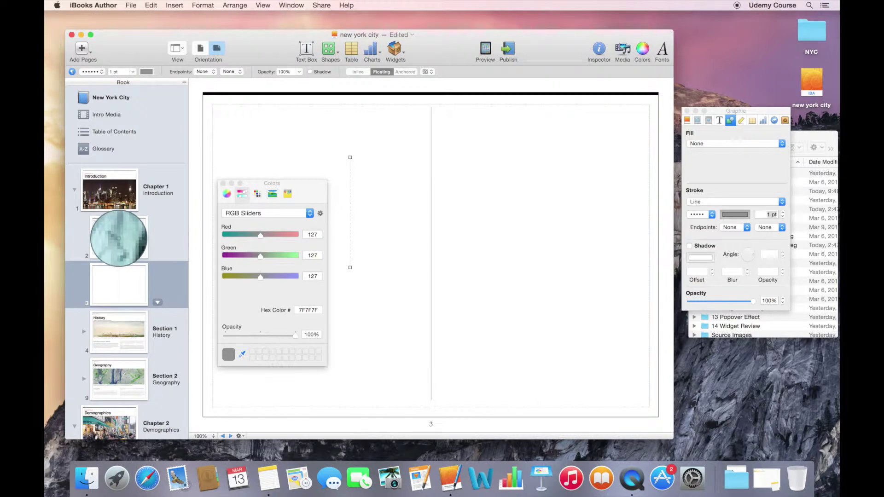
{"action": "left_click", "coordinate": [120, 238]}
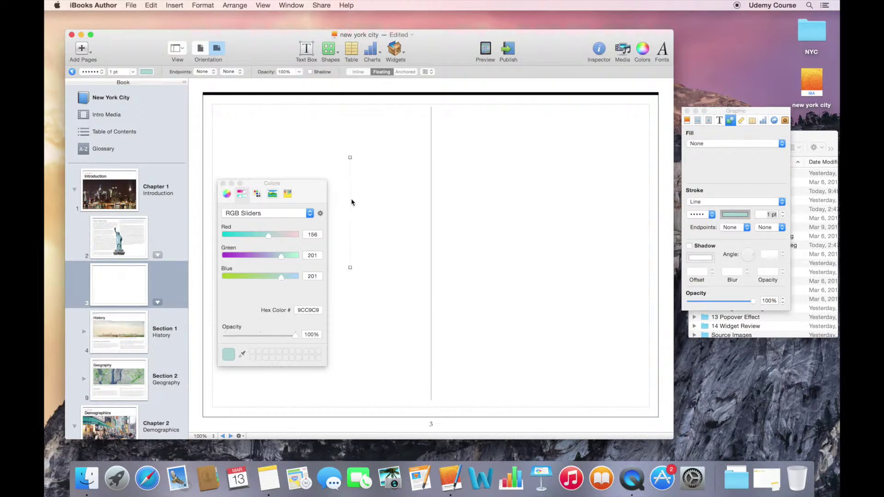
Increase the dotted line's stroke thickness to form large dots, and deselect the line.
{"action": "left_click", "coordinate": [770, 214]}
{"action": "type", "text": "0"}
{"action": "key", "text": "Return"}
{"action": "left_click", "coordinate": [365, 189]}
Insert a star, move it to page 3's right column, and enlarge it to about 225 × 225 pt.
{"action": "left_click", "coordinate": [338, 52]}
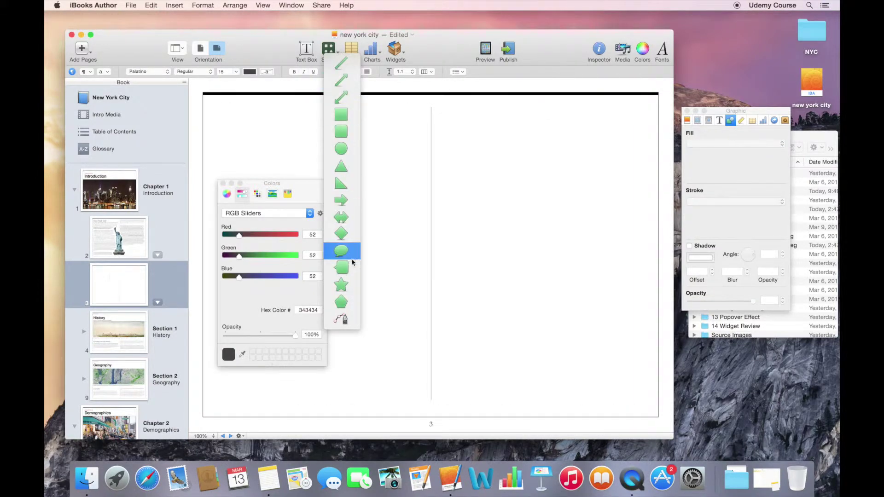
{"action": "left_click", "coordinate": [347, 285]}
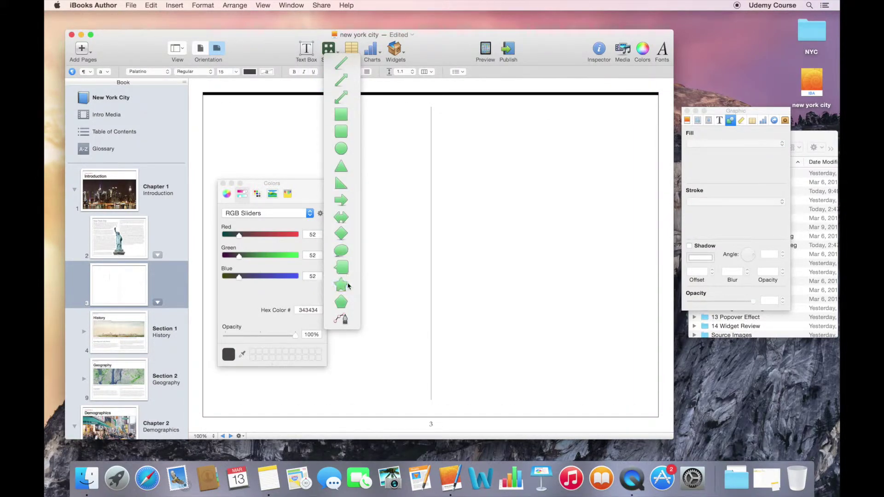
{"action": "left_click_drag", "start_coordinate": [430, 259], "coordinate": [488, 201]}
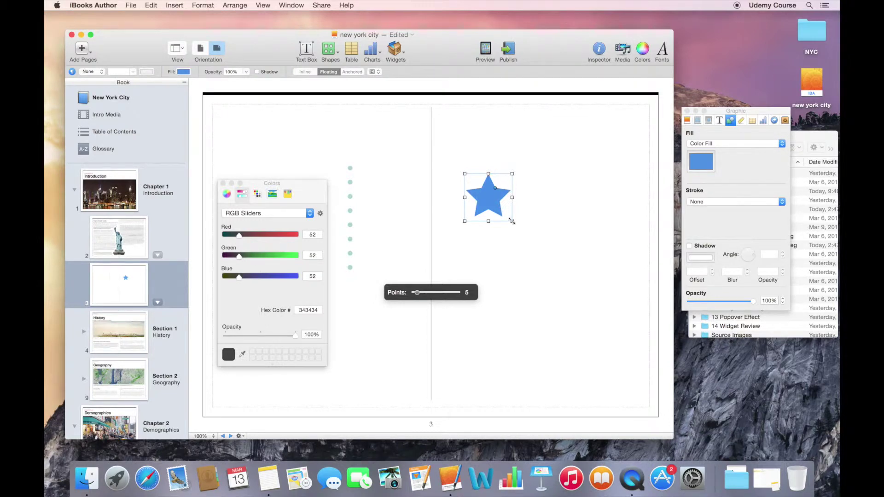
{"action": "left_click_drag", "start_coordinate": [512, 221], "coordinate": [567, 279]}
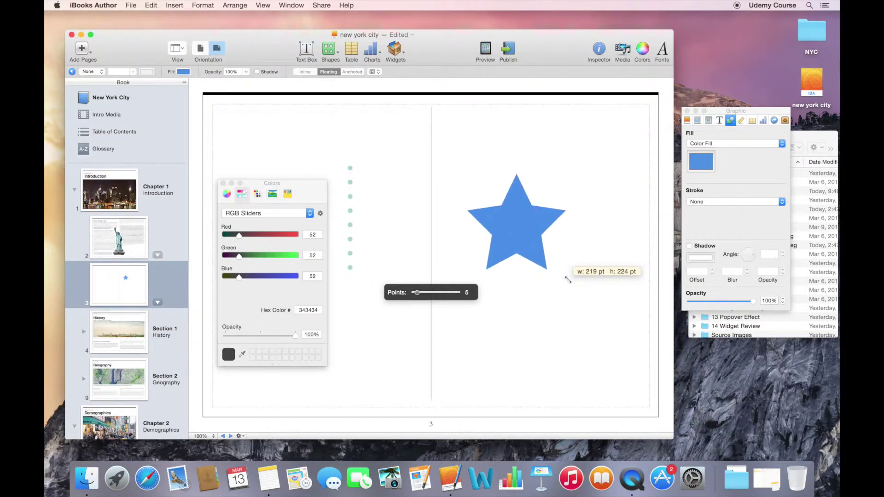
{"action": "mouse_move", "coordinate": [568, 280]}
{"action": "left_mouse_down"}
{"action": "mouse_move", "coordinate": [535, 255]}
{"action": "mouse_move", "coordinate": [572, 288]}
{"action": "mouse_move", "coordinate": [561, 281]}
{"action": "left_mouse_up"}
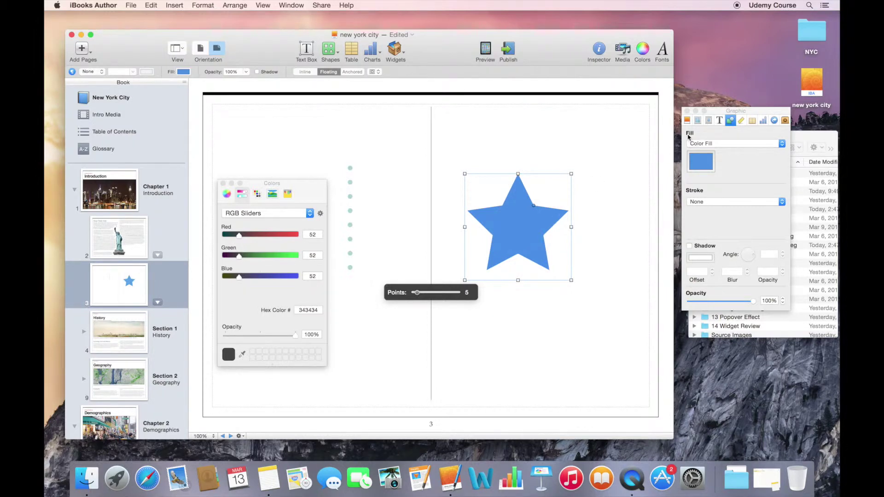
Constrain the star's proportions and rotate it to about 327.5°.
{"action": "left_click", "coordinate": [740, 121]}
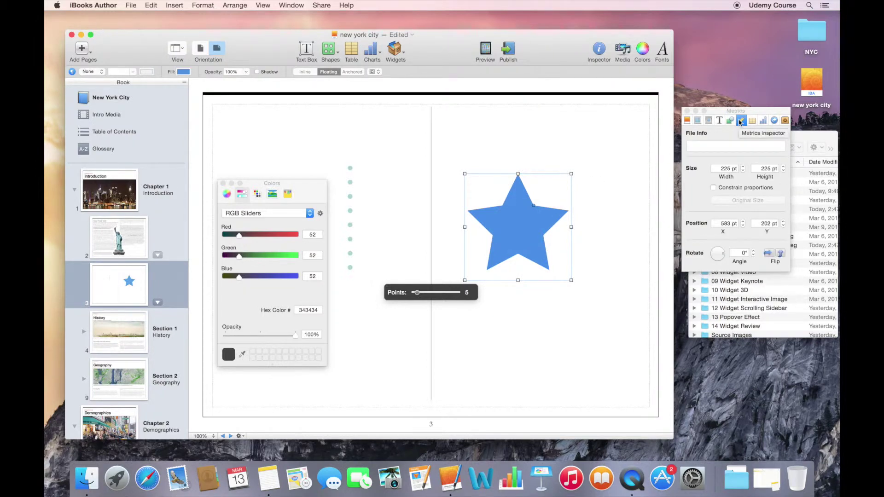
{"action": "left_click", "coordinate": [713, 187]}
{"action": "left_click_drag", "start_coordinate": [571, 279], "coordinate": [532, 287]}
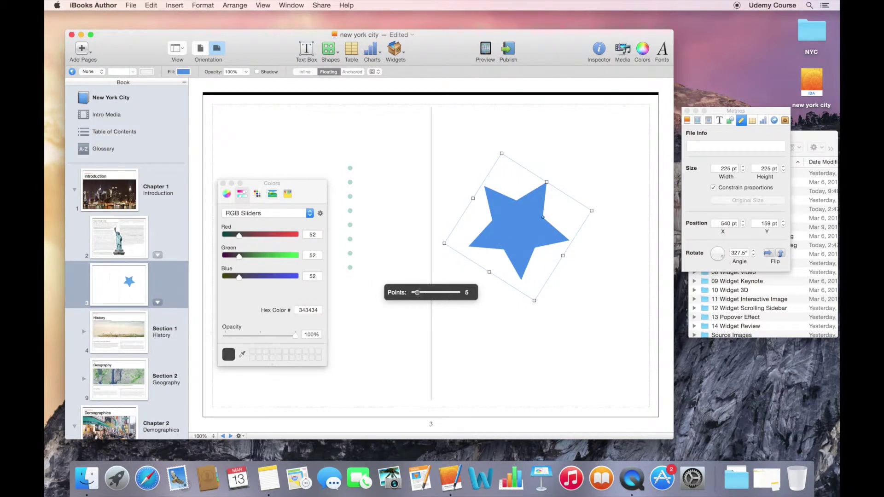
Give the star 14 narrower, deeper points and move it higher in the right column.
{"action": "left_click_drag", "start_coordinate": [417, 292], "coordinate": [443, 294]}
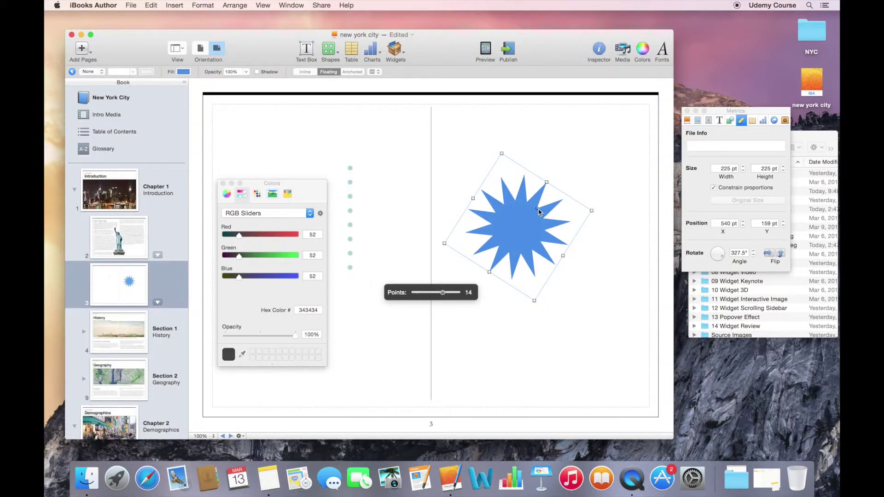
{"action": "left_click_drag", "start_coordinate": [538, 209], "coordinate": [516, 189]}
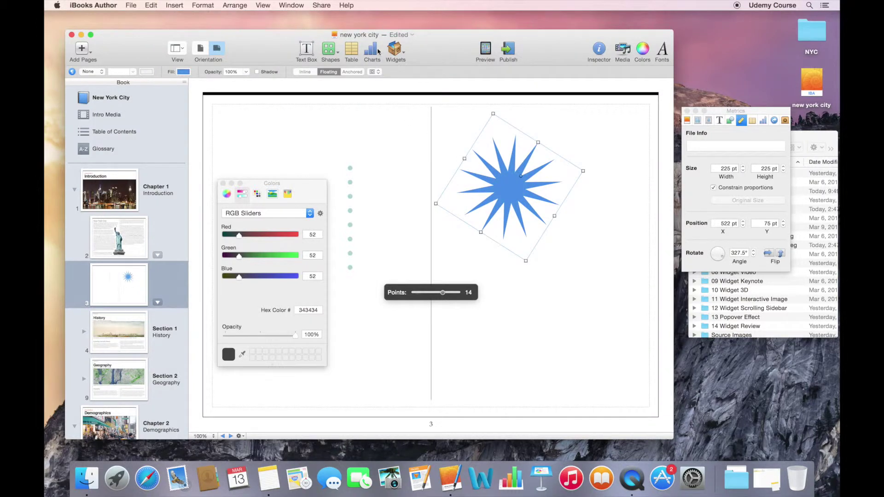
Try a rounded rectangle below the star with a larger size and adjusted corner rounding, and delete it.
{"action": "left_click", "coordinate": [336, 54]}
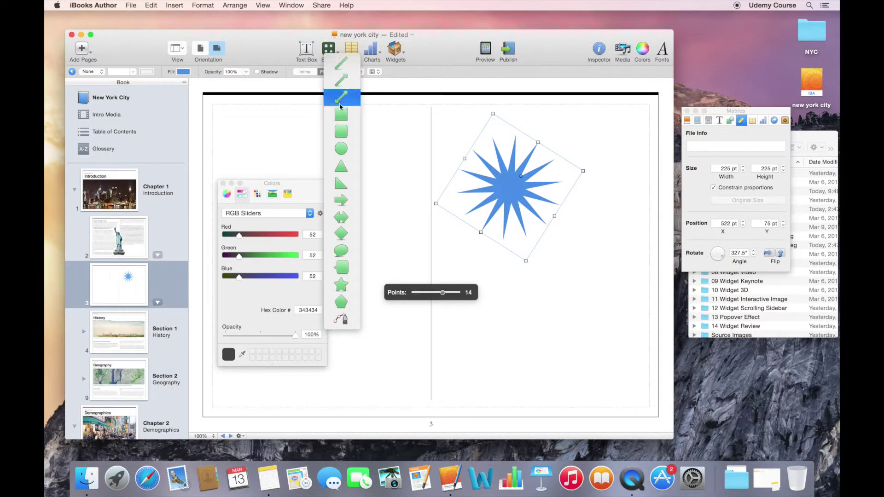
{"action": "left_click", "coordinate": [341, 134]}
{"action": "left_click_drag", "start_coordinate": [441, 260], "coordinate": [588, 353]}
{"action": "left_click_drag", "start_coordinate": [469, 287], "coordinate": [490, 291]}
{"action": "key", "text": "Delete"}
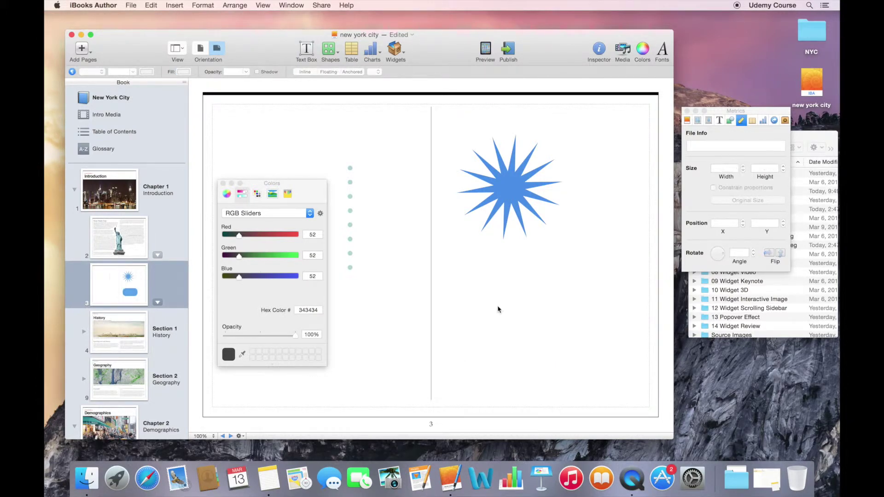
Delete the 14-point star and the dotted line from page 3.
{"action": "left_click", "coordinate": [514, 171]}
{"action": "key", "text": "Delete"}
{"action": "left_click", "coordinate": [350, 198]}
{"action": "key", "text": "Delete"}
{"action": "left_click", "coordinate": [293, 150]}
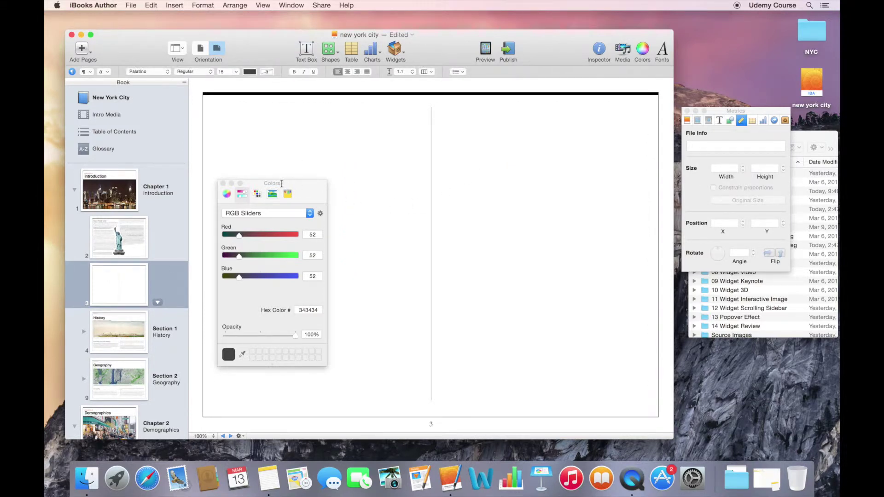
Delete the blank page 3 and move the Colors window away from page 2's left text column.
{"action": "left_click_drag", "start_coordinate": [283, 184], "coordinate": [342, 206]}
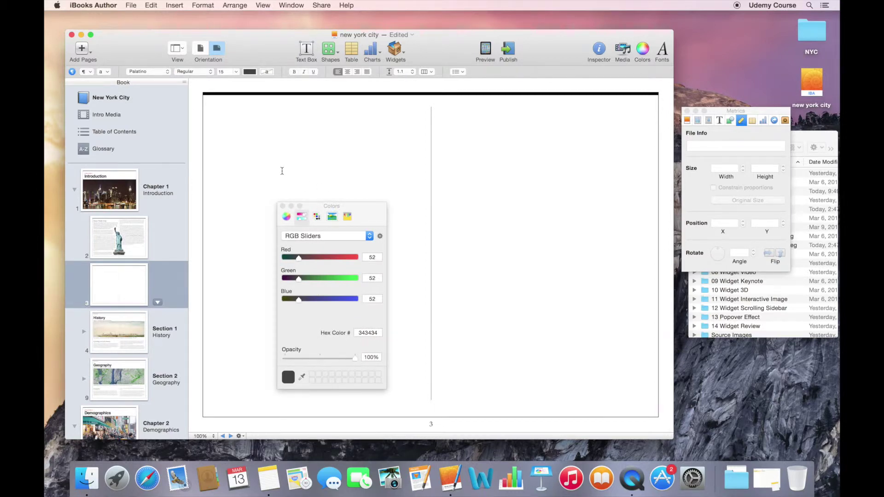
{"action": "mouse_move", "coordinate": [124, 239]}
{"action": "key", "text": "Delete"}
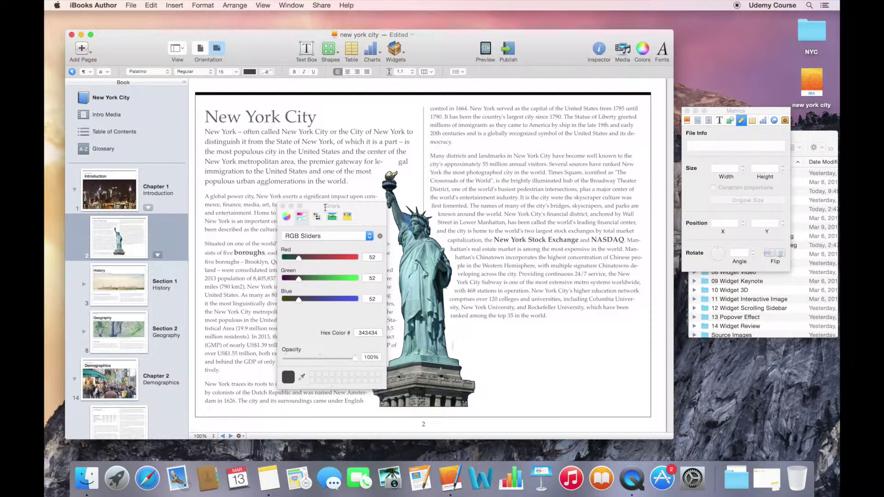
{"action": "left_click_drag", "start_coordinate": [325, 208], "coordinate": [622, 180]}
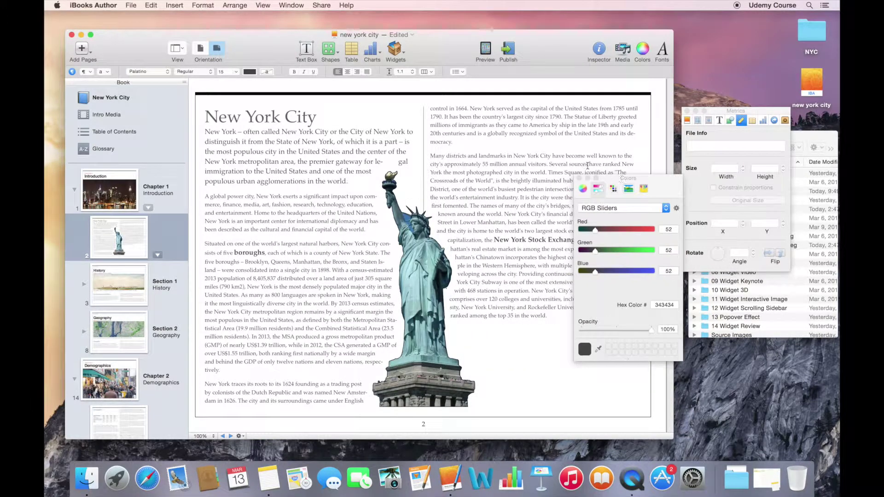
Insert a speech bubble on page 2, place it in the left text column beside the statue, and make its outline squarer.
{"action": "left_click", "coordinate": [336, 57]}
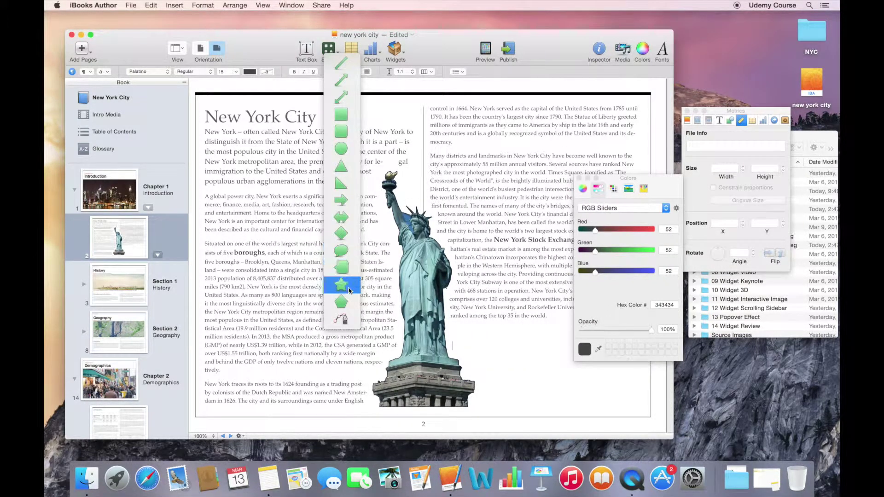
{"action": "left_click", "coordinate": [346, 256]}
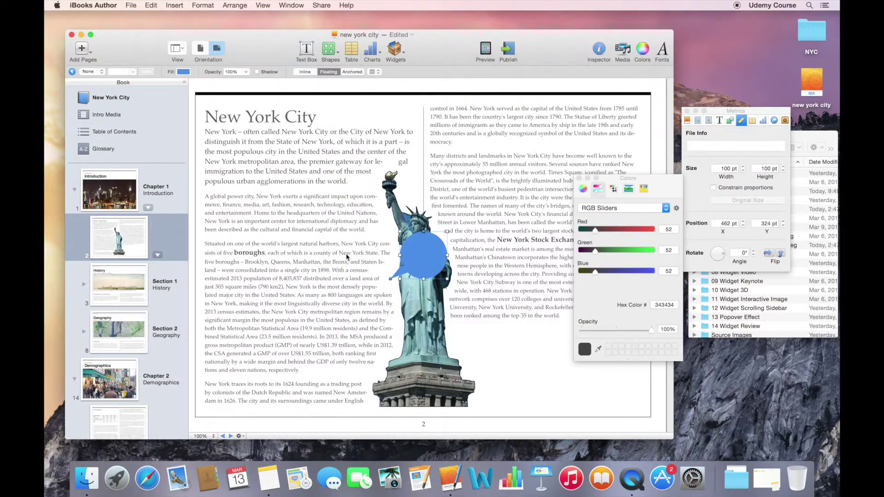
{"action": "left_click_drag", "start_coordinate": [422, 257], "coordinate": [371, 230]}
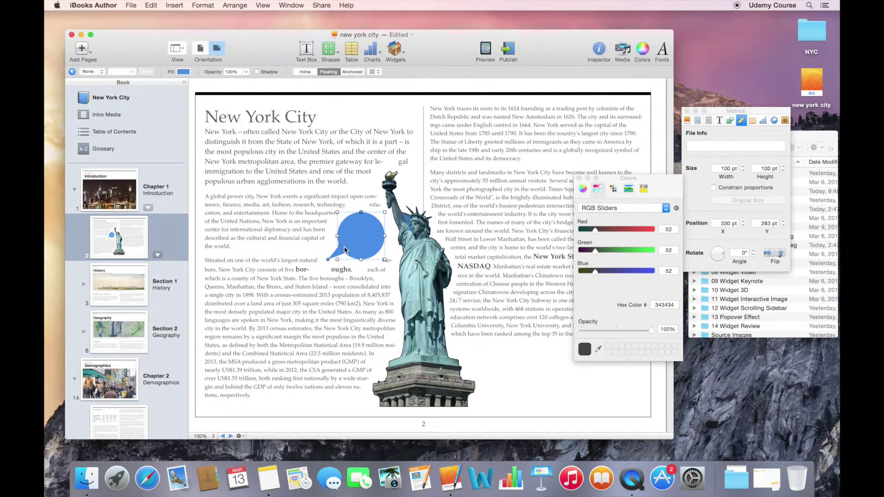
{"action": "left_click_drag", "start_coordinate": [361, 213], "coordinate": [354, 215]}
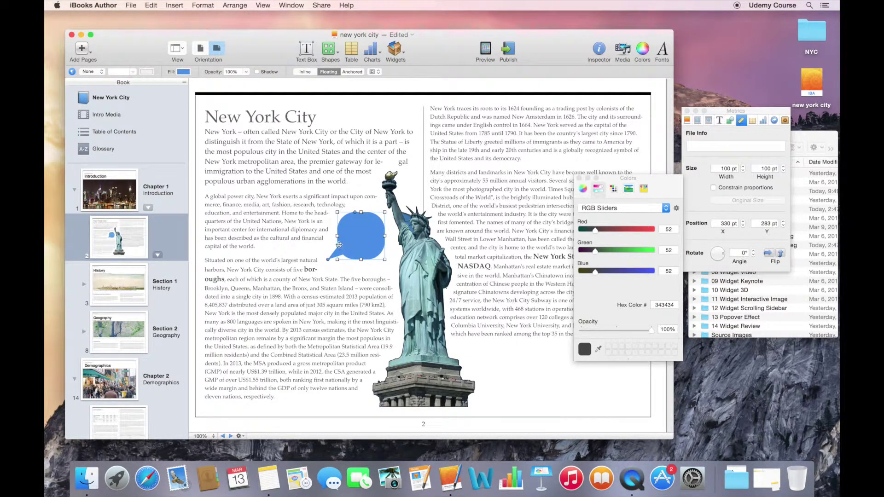
Aim the speech bubble's tail at the statue with the bubble about 139 by 120 pt, and enter the text "Welcome to New York!" in it.
{"action": "left_click_drag", "start_coordinate": [338, 245], "coordinate": [411, 227]}
{"action": "left_click_drag", "start_coordinate": [338, 260], "coordinate": [318, 269]}
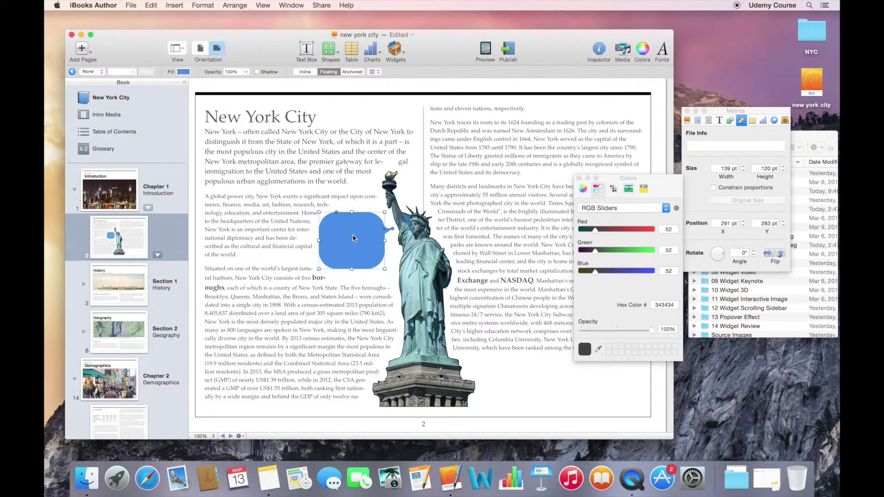
{"action": "double_click", "coordinate": [353, 237]}
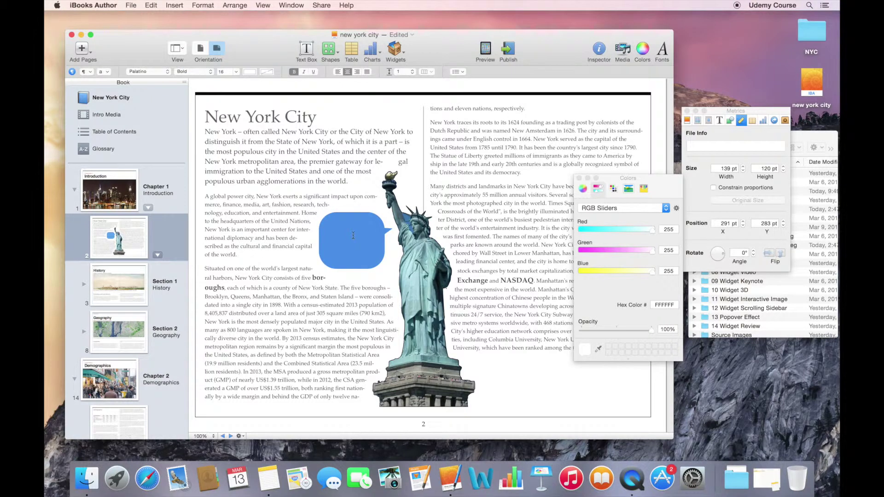
{"action": "type", "text": "Welcome to New York!"}
{"action": "key", "text": "Escape"}
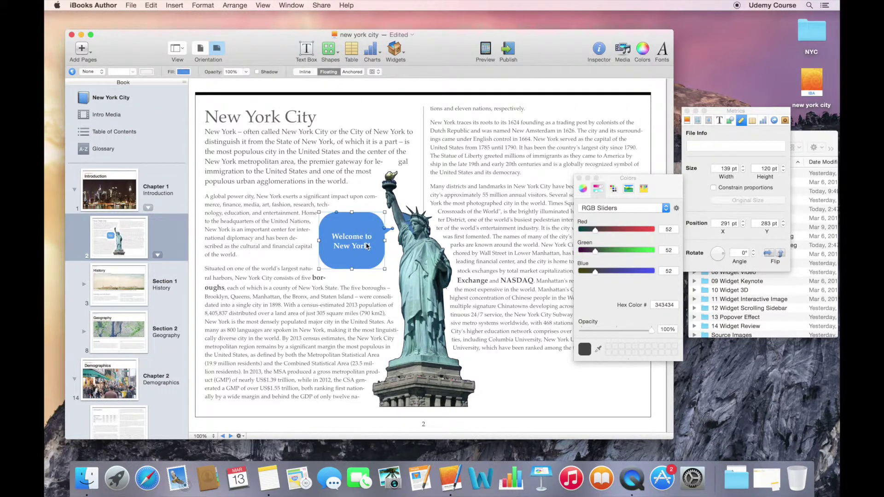
Change the speech bubble's fill to Gradient Fill.
{"action": "left_click", "coordinate": [730, 121]}
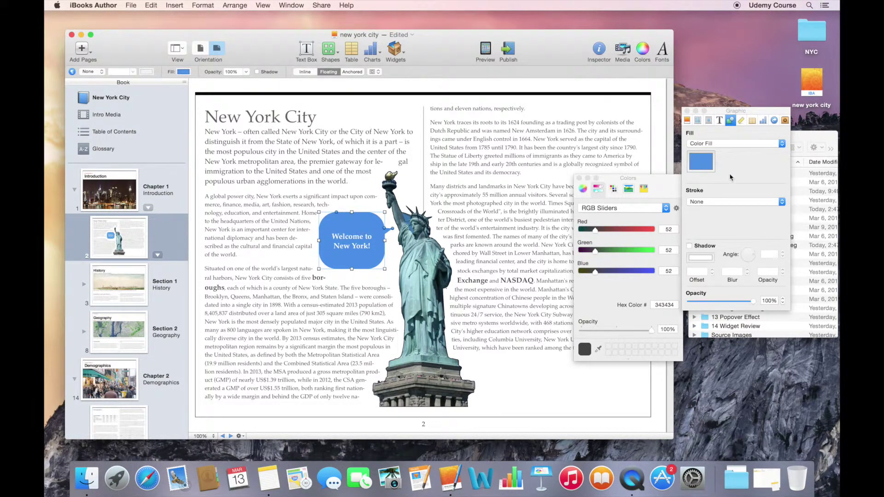
{"action": "left_click", "coordinate": [727, 145]}
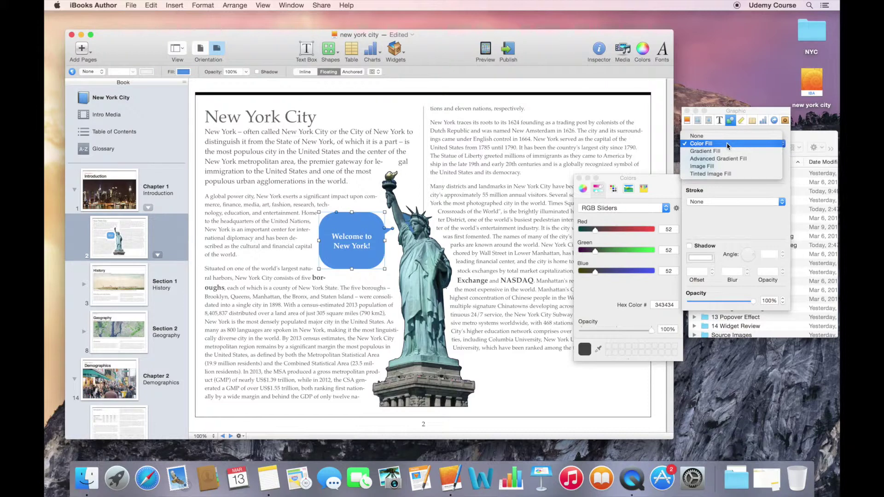
{"action": "left_click", "coordinate": [721, 151]}
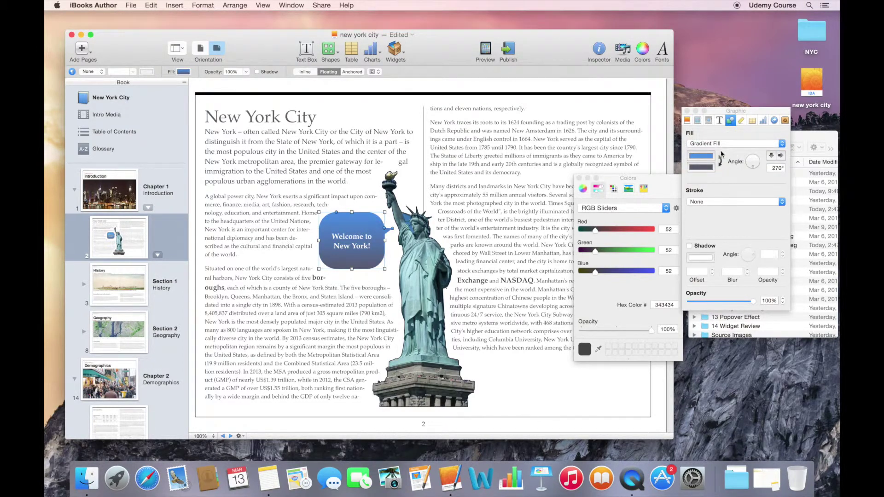
{"action": "left_click", "coordinate": [724, 145]}
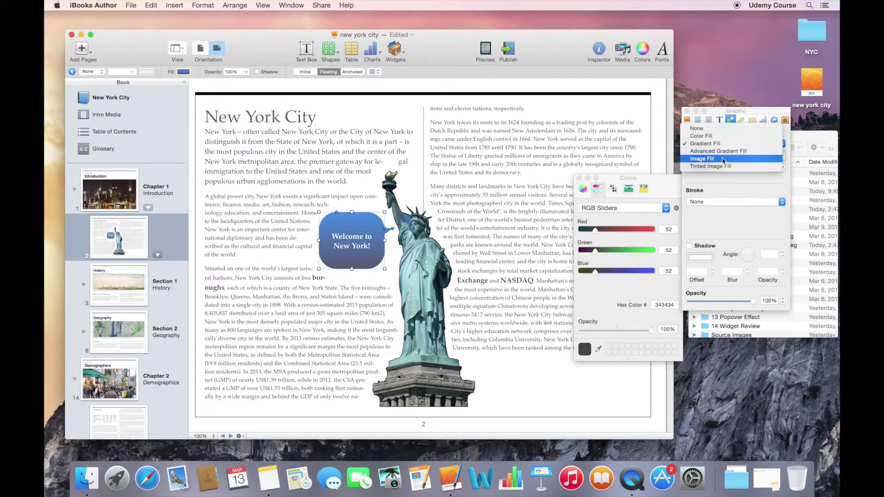
{"action": "left_click", "coordinate": [727, 203]}
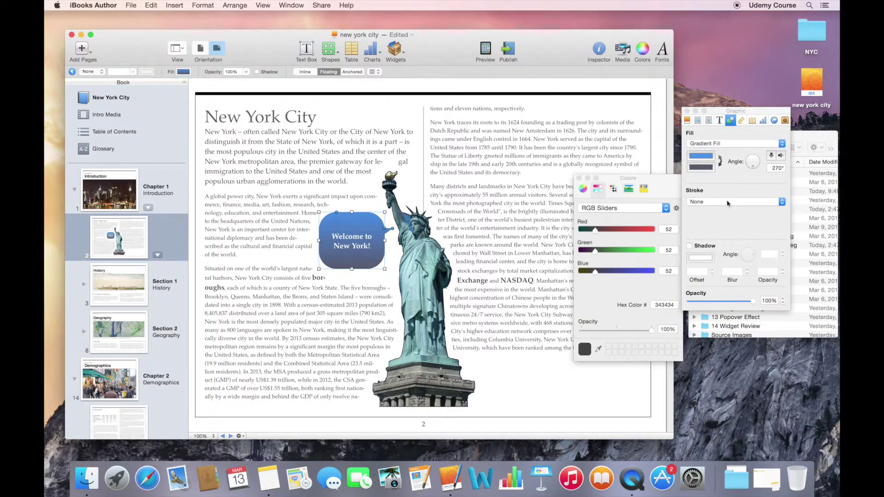
Try a picture frame stroke with dark photo corners on the speech bubble, and set the stroke back to None.
{"action": "left_click", "coordinate": [727, 203]}
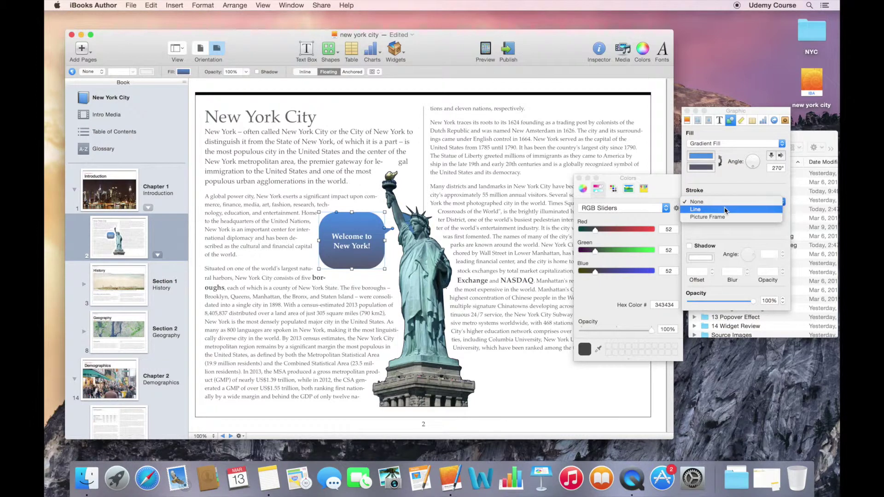
{"action": "left_click", "coordinate": [720, 217]}
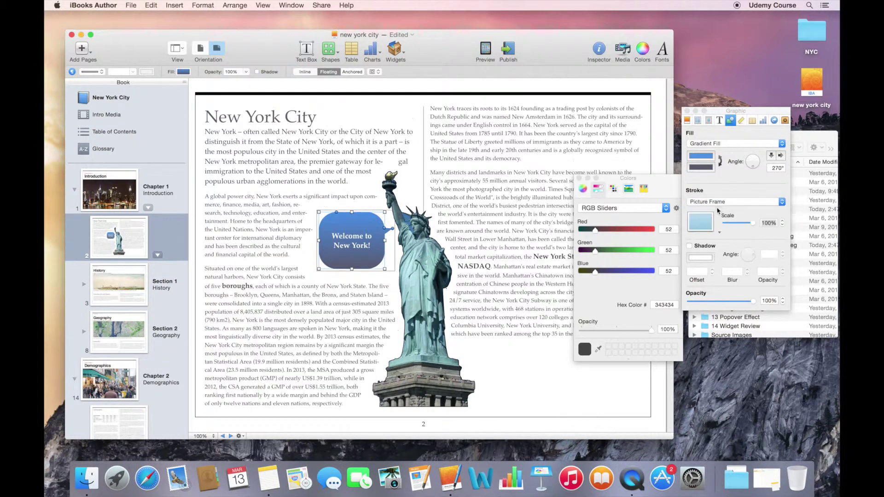
{"action": "left_click", "coordinate": [717, 232]}
{"action": "left_click", "coordinate": [731, 273]}
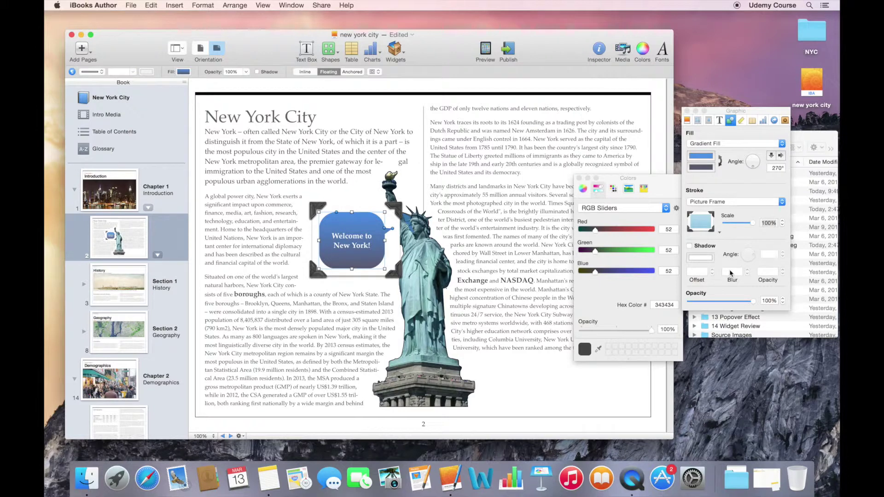
{"action": "left_click", "coordinate": [730, 202]}
{"action": "left_click", "coordinate": [727, 189]}
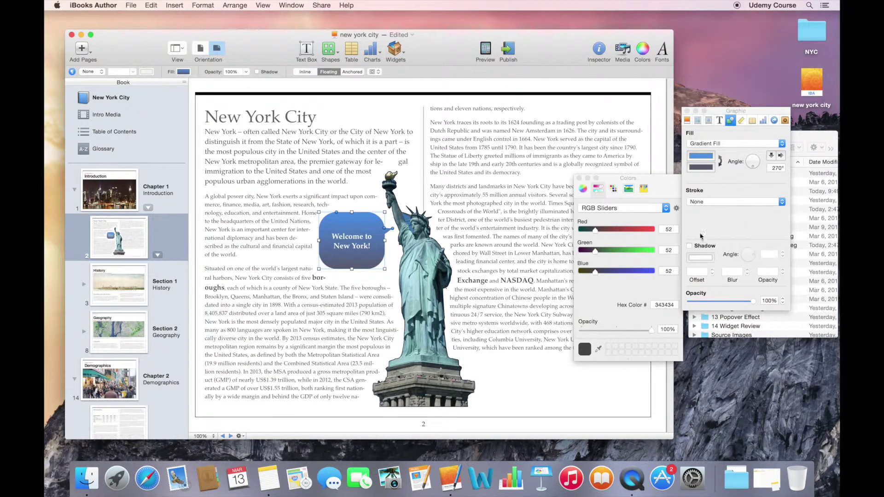
Try a shadow and an opacity adjustment on the speech bubble, and restore no shadow and 100% opacity.
{"action": "left_click", "coordinate": [689, 246]}
{"action": "left_click", "coordinate": [689, 246]}
{"action": "mouse_move", "coordinate": [754, 303]}
{"action": "left_mouse_down"}
{"action": "mouse_move", "coordinate": [724, 305]}
{"action": "mouse_move", "coordinate": [756, 305]}
{"action": "left_mouse_up"}
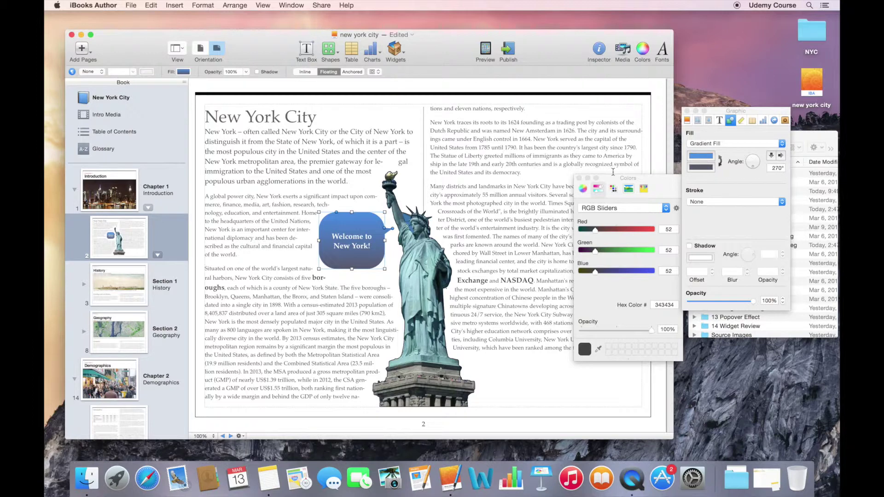
Move the Colors window off the page and draw a closed curved heart, about 201 by 186 pt, over the right text column.
{"action": "left_click_drag", "start_coordinate": [620, 178], "coordinate": [726, 221]}
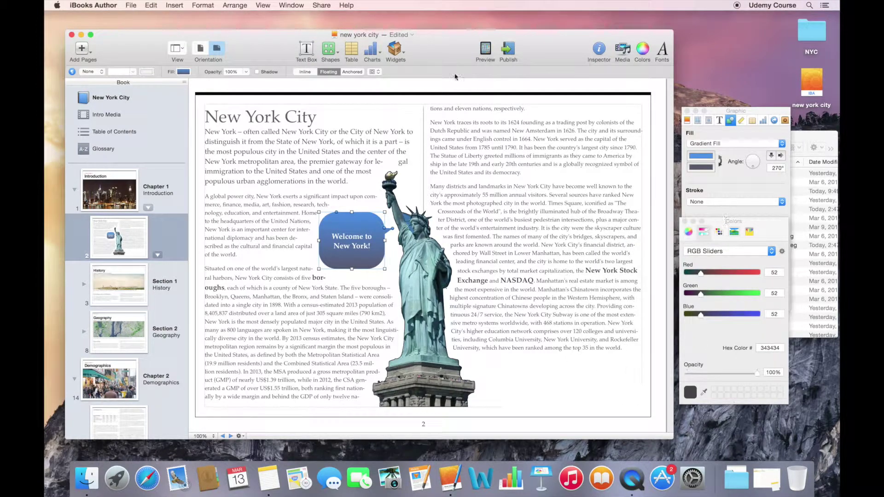
{"action": "left_click", "coordinate": [339, 55]}
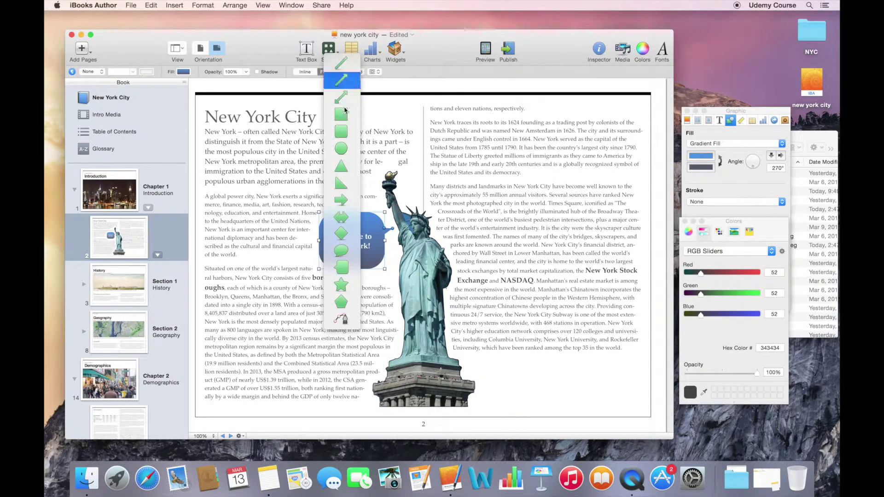
{"action": "left_click", "coordinate": [346, 320]}
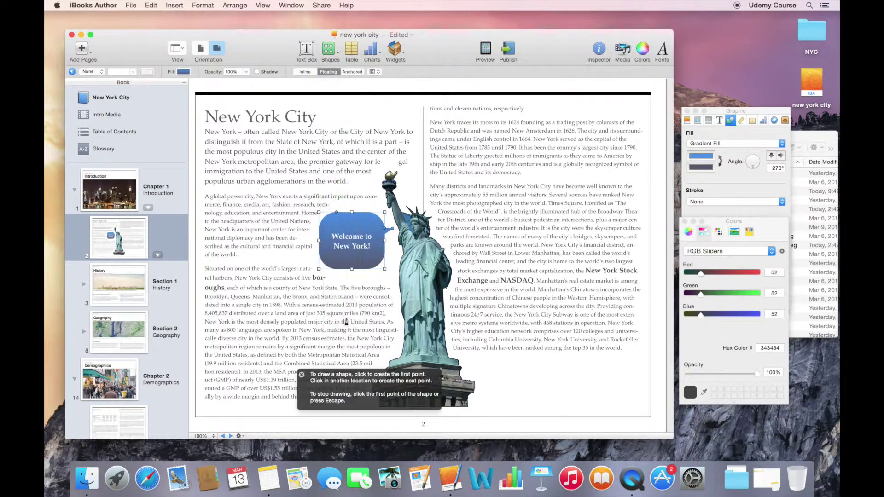
{"action": "left_click", "coordinate": [552, 180]}
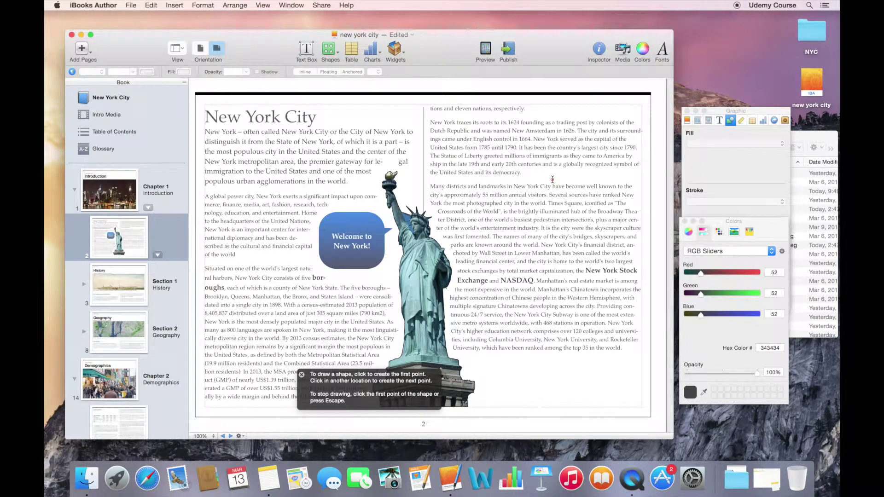
{"action": "left_click", "coordinate": [508, 179]}
{"action": "left_click_drag", "start_coordinate": [508, 179], "coordinate": [484, 225]}
{"action": "left_click", "coordinate": [555, 244]}
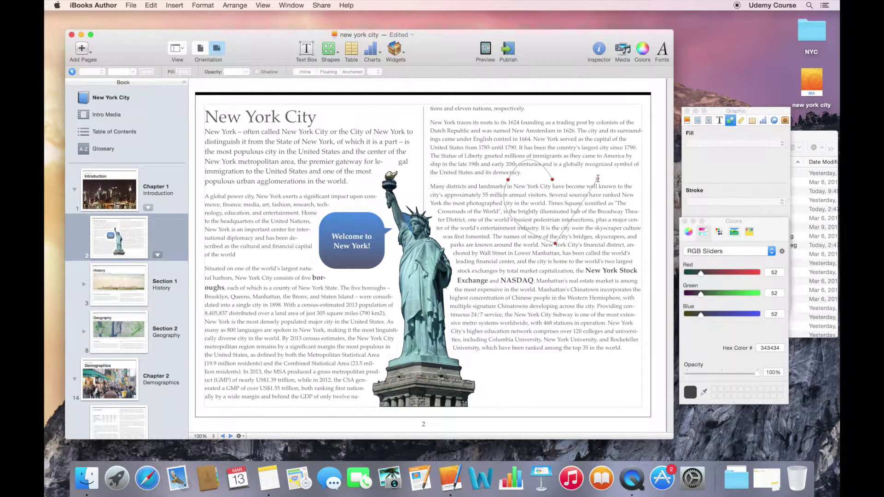
{"action": "left_click_drag", "start_coordinate": [597, 178], "coordinate": [588, 126]}
{"action": "left_click", "coordinate": [552, 179]}
{"action": "left_click_drag", "start_coordinate": [557, 187], "coordinate": [555, 186]}
{"action": "key", "text": "Return"}
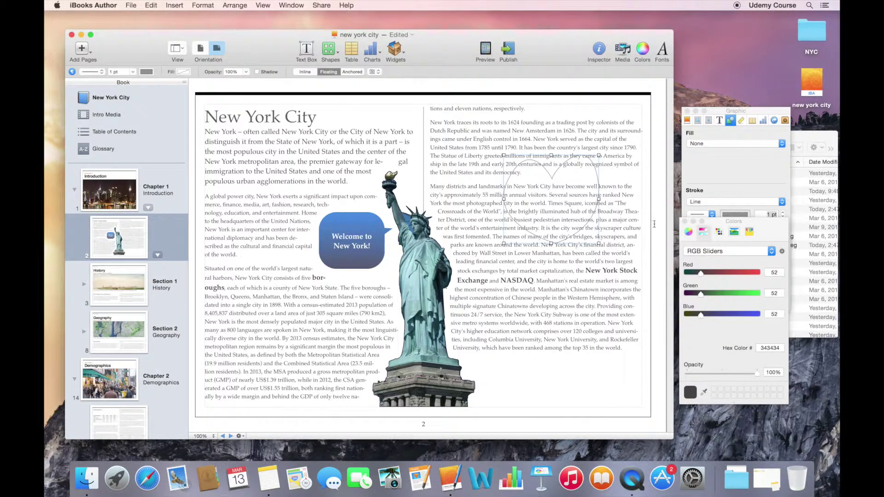
Fill the heart with the solid color Red from the Apple palette.
{"action": "left_click", "coordinate": [747, 144]}
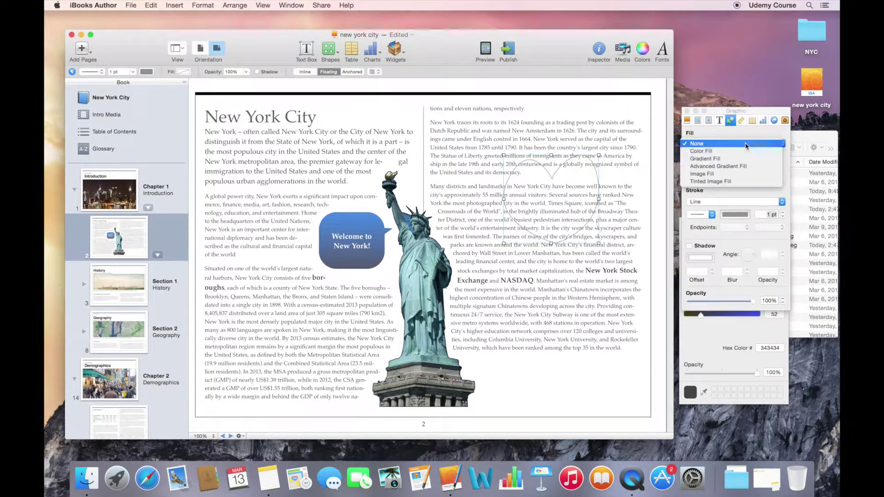
{"action": "left_click", "coordinate": [736, 152]}
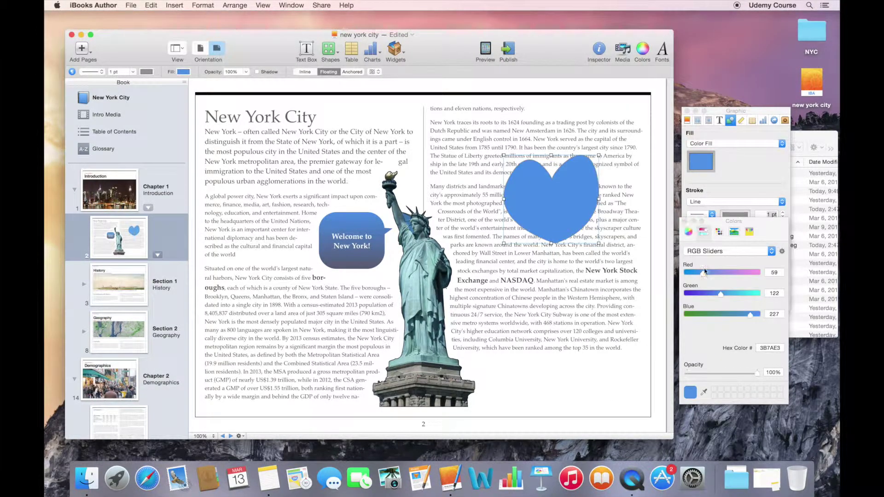
{"action": "left_click", "coordinate": [719, 231]}
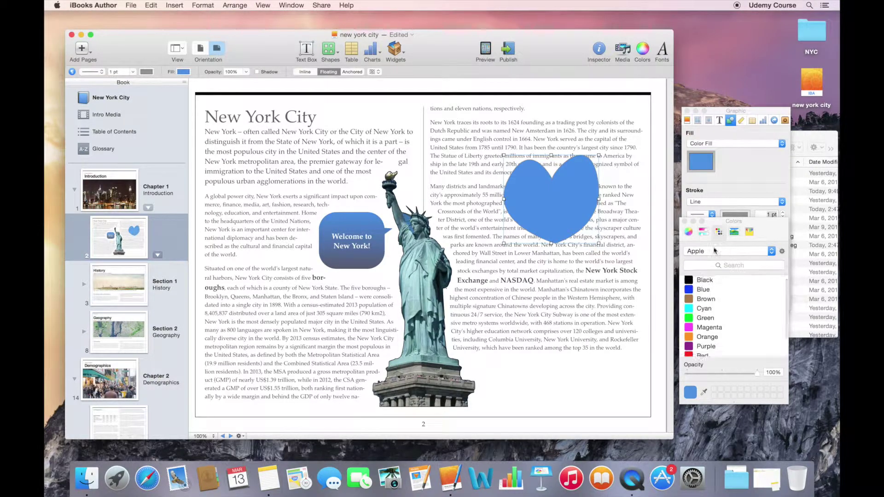
{"action": "left_click", "coordinate": [702, 351]}
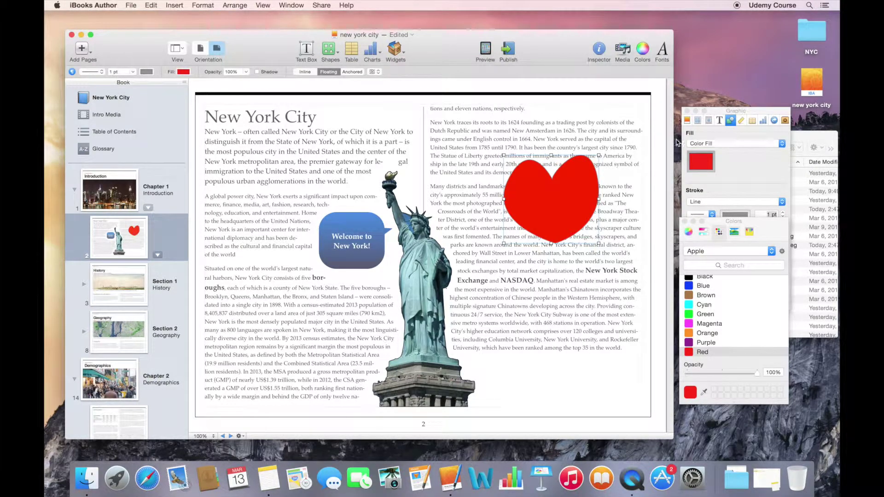
Make the right column's text wrap around the red heart, and delete the heart.
{"action": "left_click", "coordinate": [708, 121]}
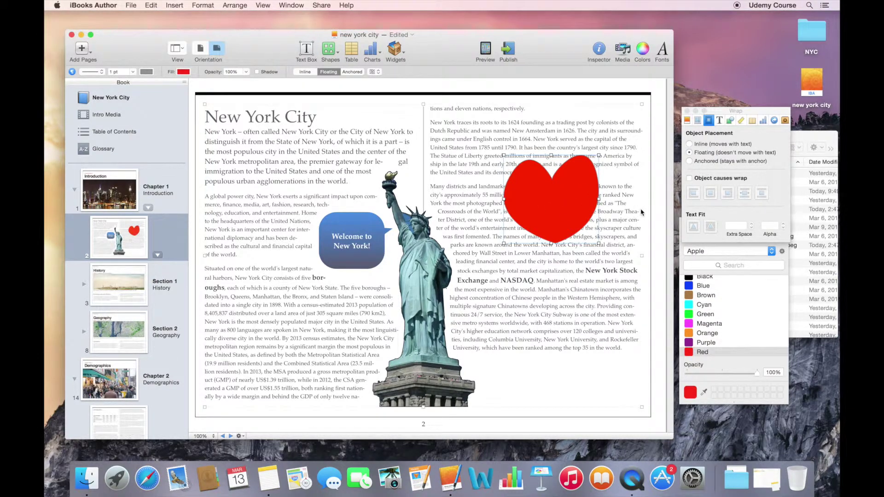
{"action": "left_click", "coordinate": [689, 178]}
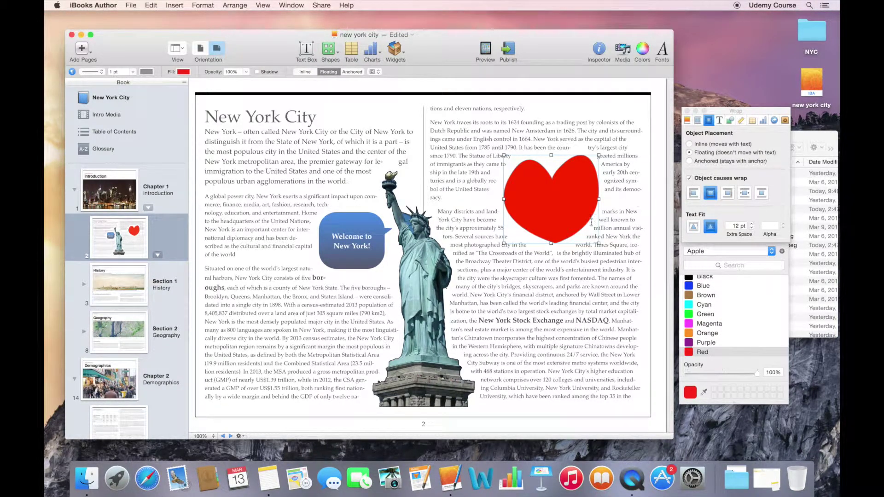
{"action": "left_click", "coordinate": [731, 121]}
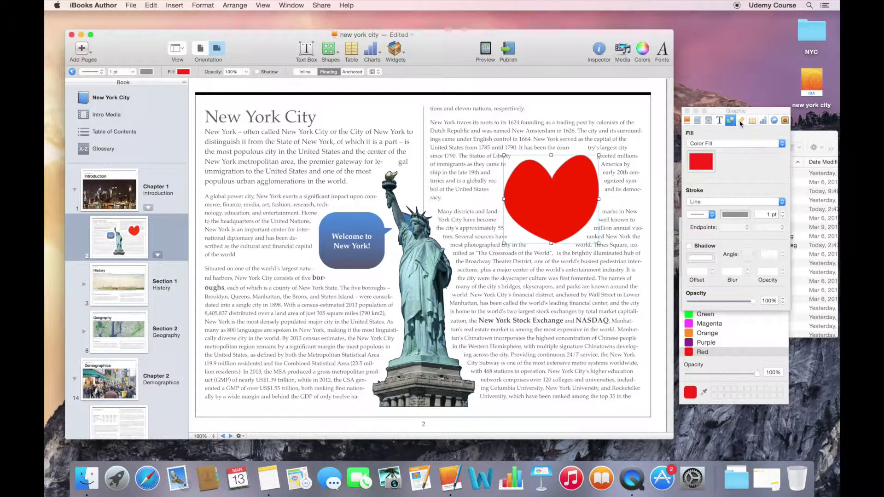
{"action": "left_click", "coordinate": [741, 121]}
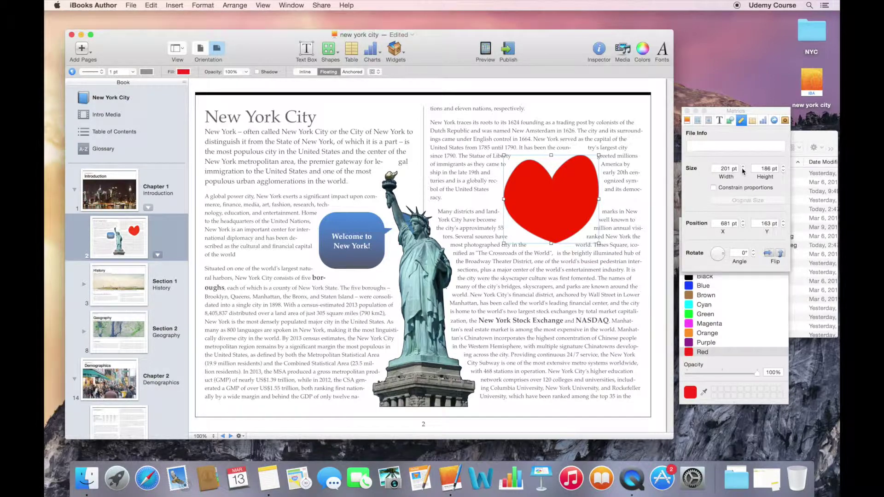
{"action": "key", "text": "Delete"}
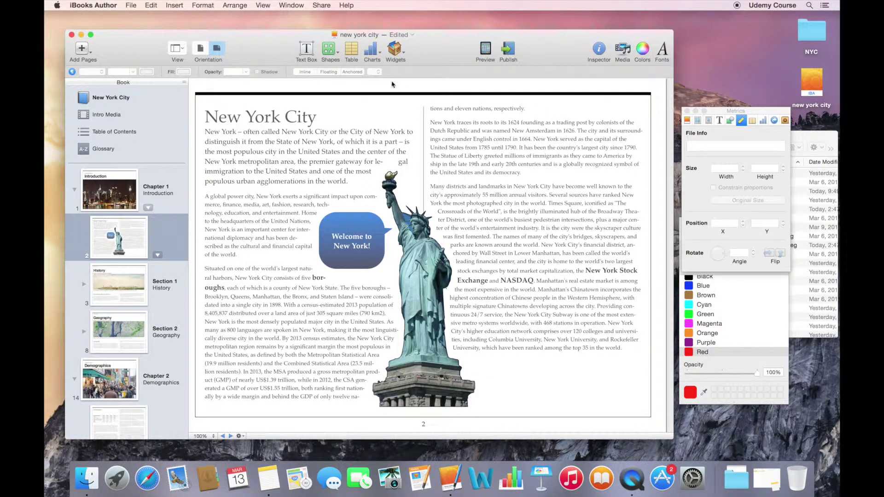
Insert a five-pointed star about 252 by 263 pt in the right text column and make its outline editable.
{"action": "left_click", "coordinate": [330, 49]}
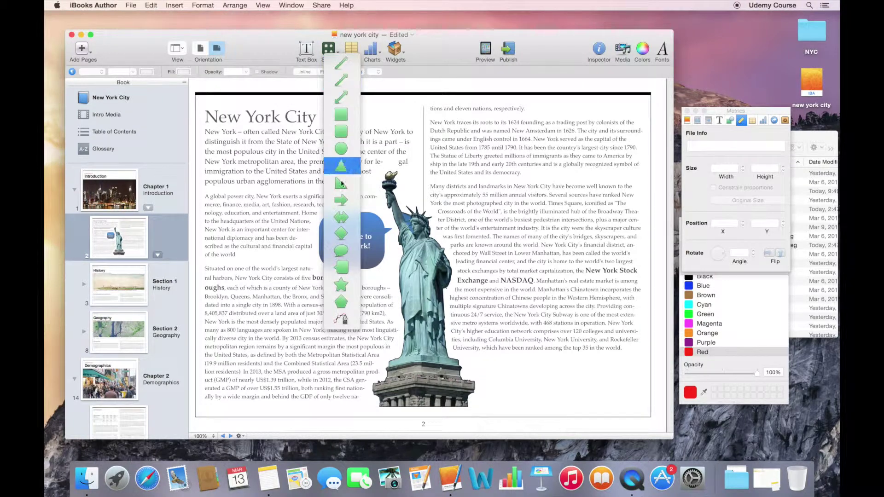
{"action": "left_click", "coordinate": [345, 283]}
{"action": "left_click_drag", "start_coordinate": [424, 255], "coordinate": [593, 260]}
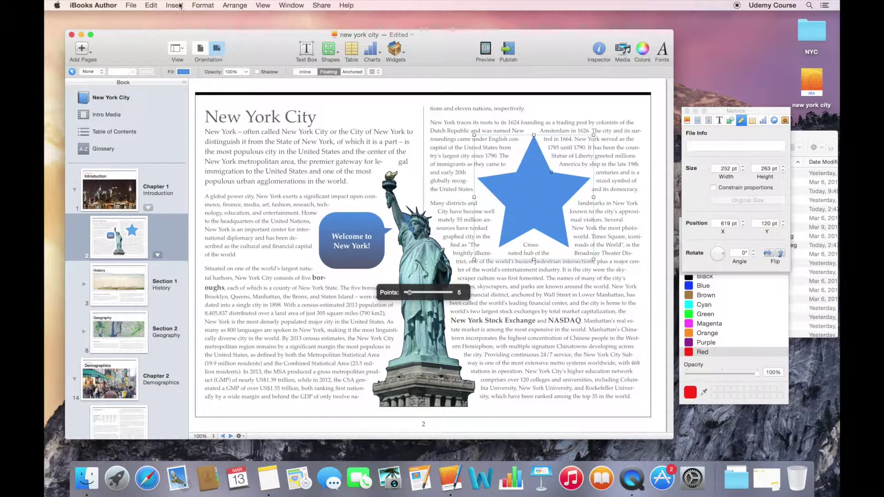
{"action": "left_click", "coordinate": [202, 4]}
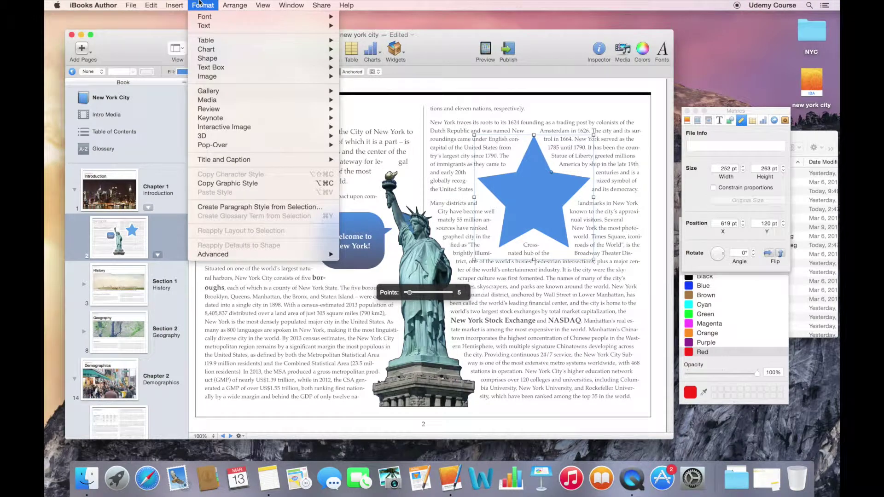
{"action": "mouse_move", "coordinate": [250, 59]}
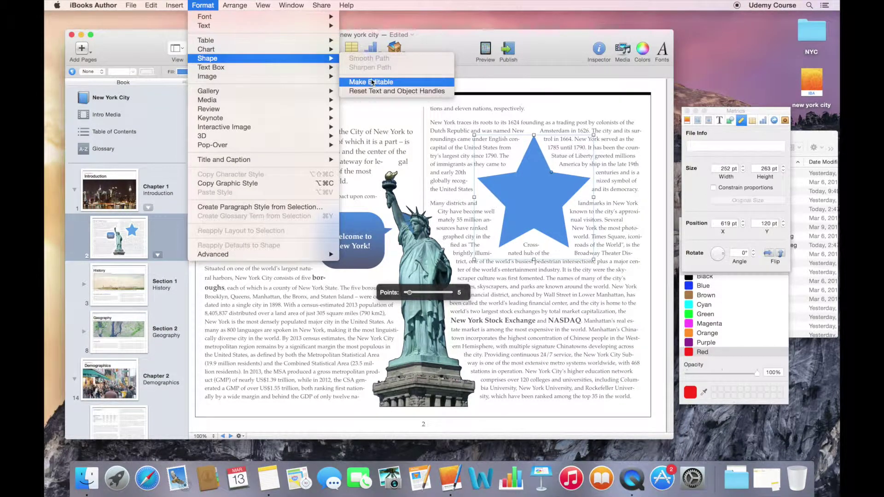
{"action": "left_click", "coordinate": [372, 83]}
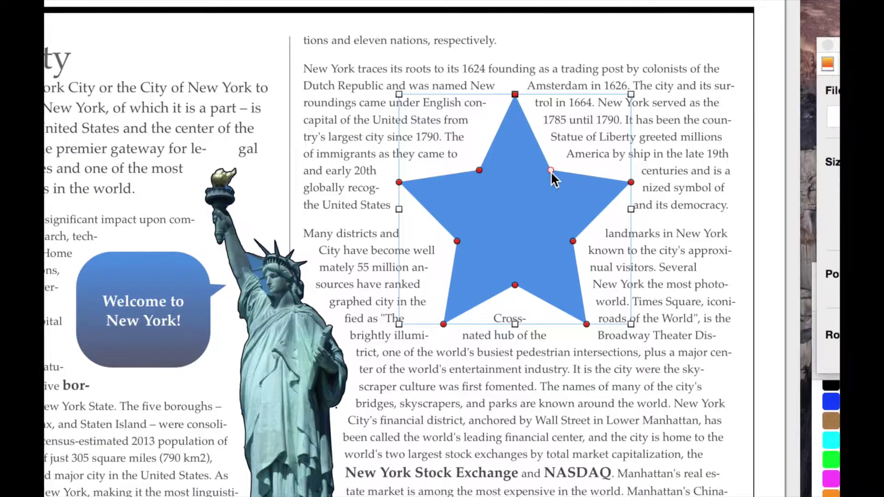
Pull the star's right tip inward and delete the four outline points on its right half, leaving a straight vertical edge.
{"action": "left_click_drag", "start_coordinate": [630, 180], "coordinate": [596, 191]}
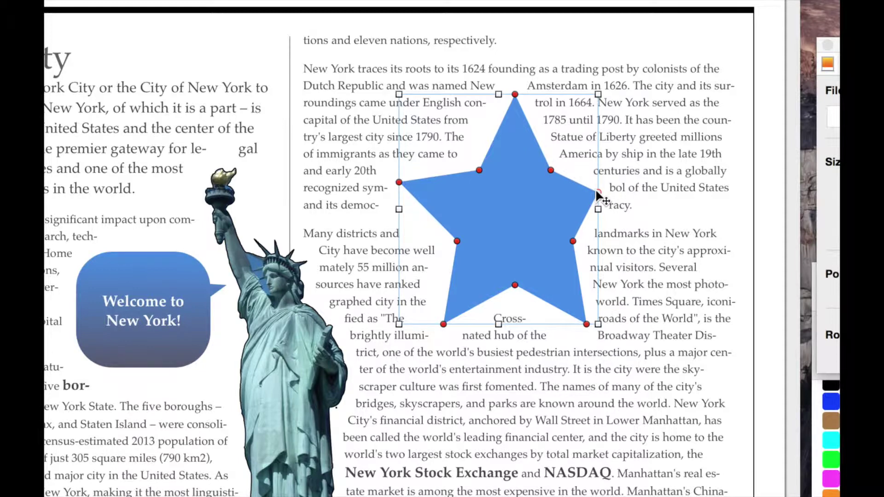
{"action": "key", "text": "Delete"}
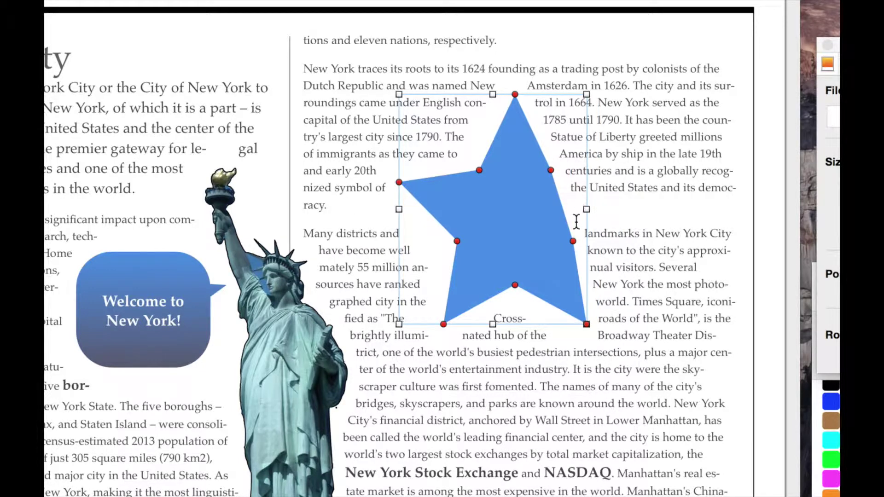
{"action": "key", "text": "Delete"}
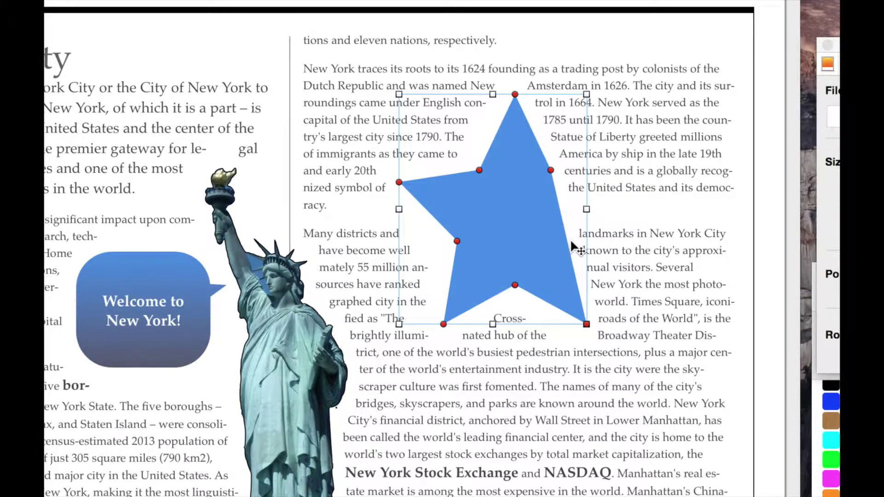
{"action": "key", "text": "Delete"}
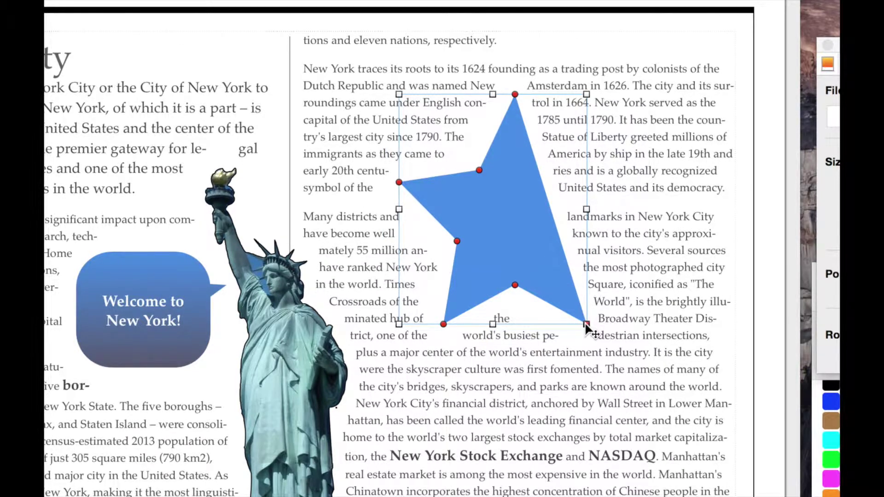
{"action": "key", "text": "Delete"}
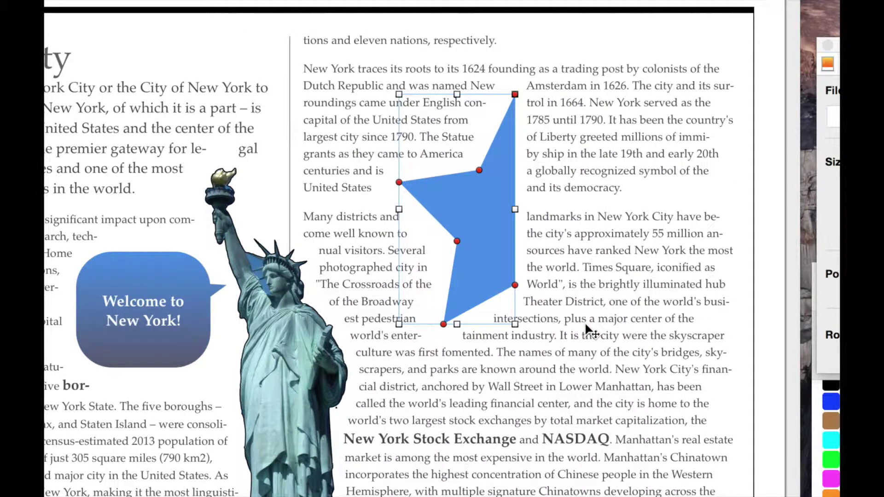
Move the half star so its straight edge lies flush with the page's right edge.
{"action": "left_click", "coordinate": [571, 294]}
{"action": "left_click_drag", "start_coordinate": [497, 221], "coordinate": [732, 197]}
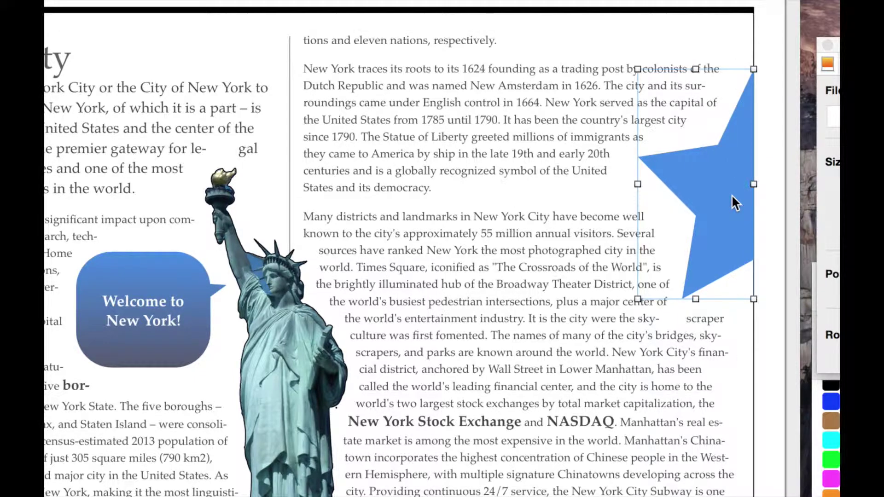